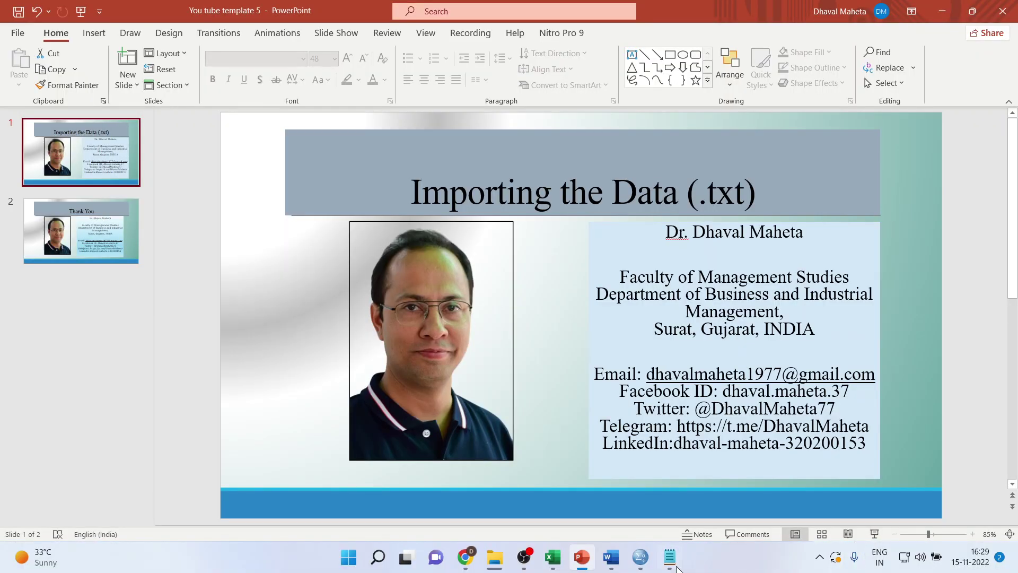
Bring demo.txt in Notepad to the front to review its comma-separated data
{"action": "mouse_move", "coordinate": [670, 557]}
{"action": "left_click", "coordinate": [674, 475]}
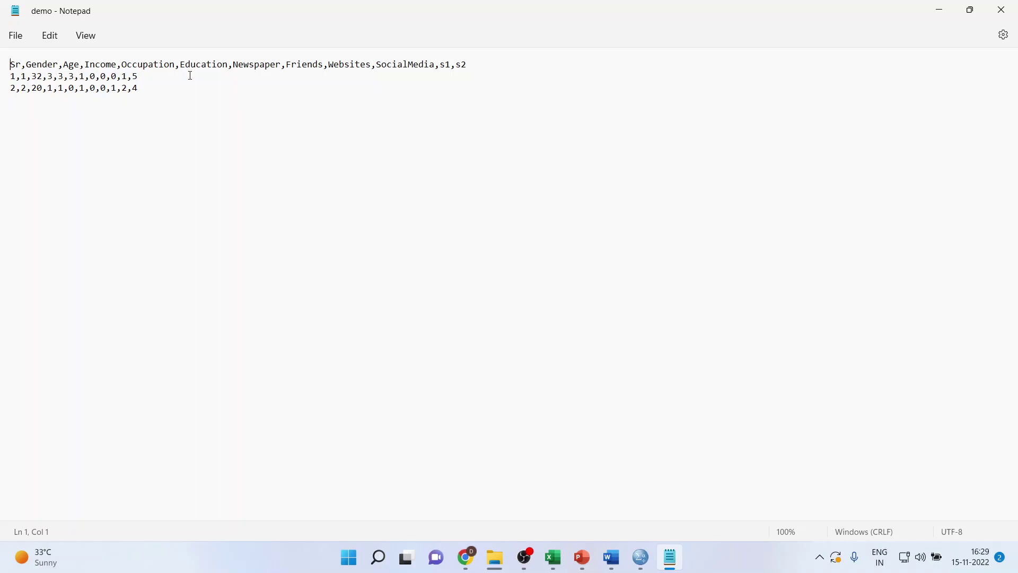
Close Notepad and switch to the empty SPSS data editor
{"action": "left_click", "coordinate": [1001, 10]}
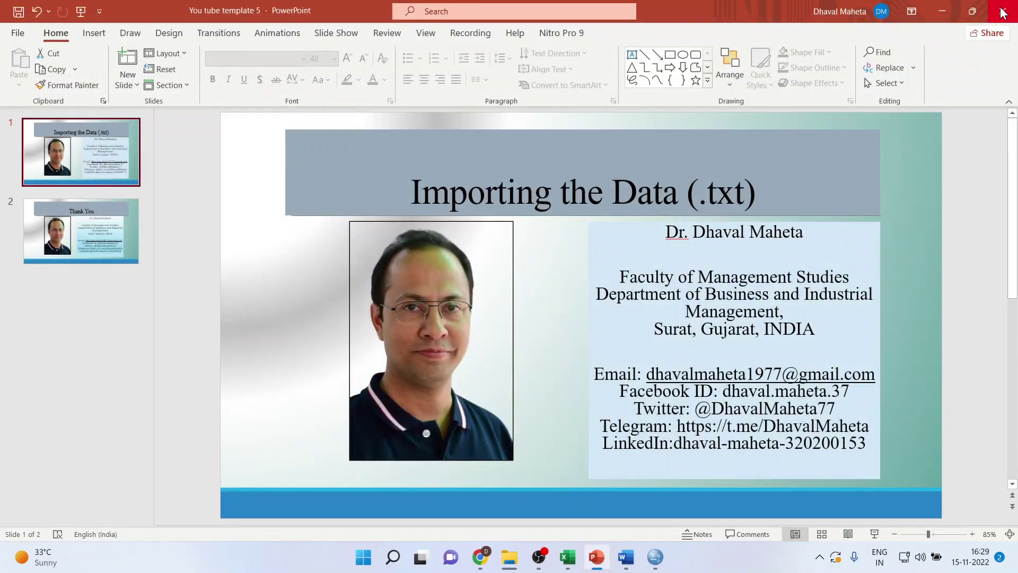
{"action": "mouse_move", "coordinate": [655, 557]}
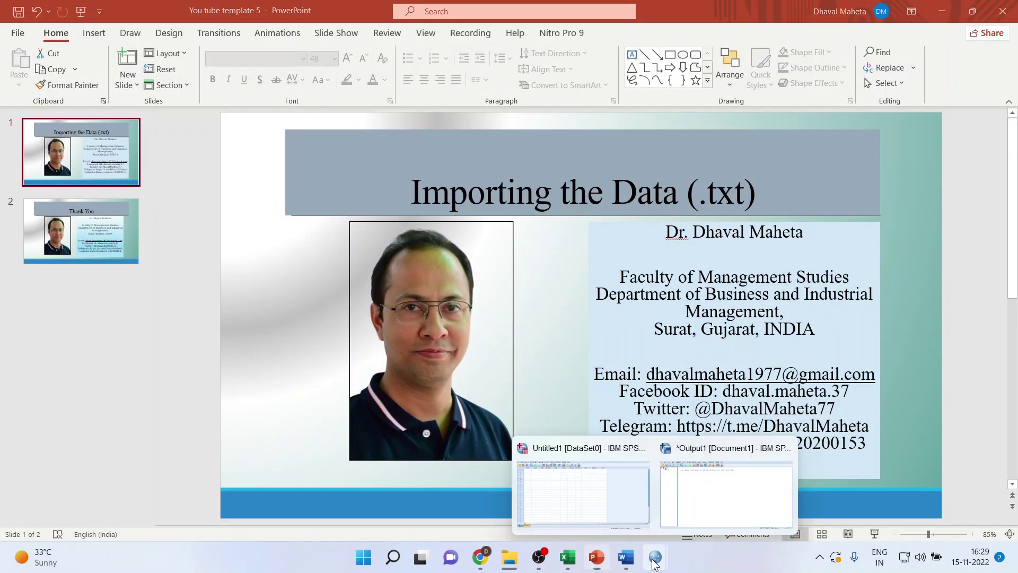
{"action": "left_click", "coordinate": [600, 488]}
Start a File > Import Data > Text Data import and select demo.txt on drive D
{"action": "left_click", "coordinate": [10, 22]}
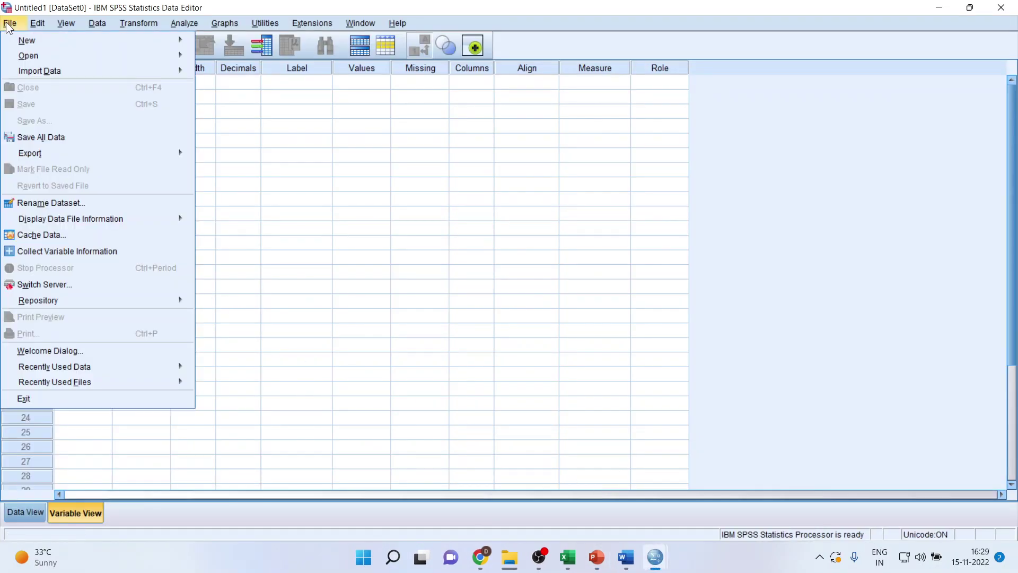
{"action": "mouse_move", "coordinate": [36, 76]}
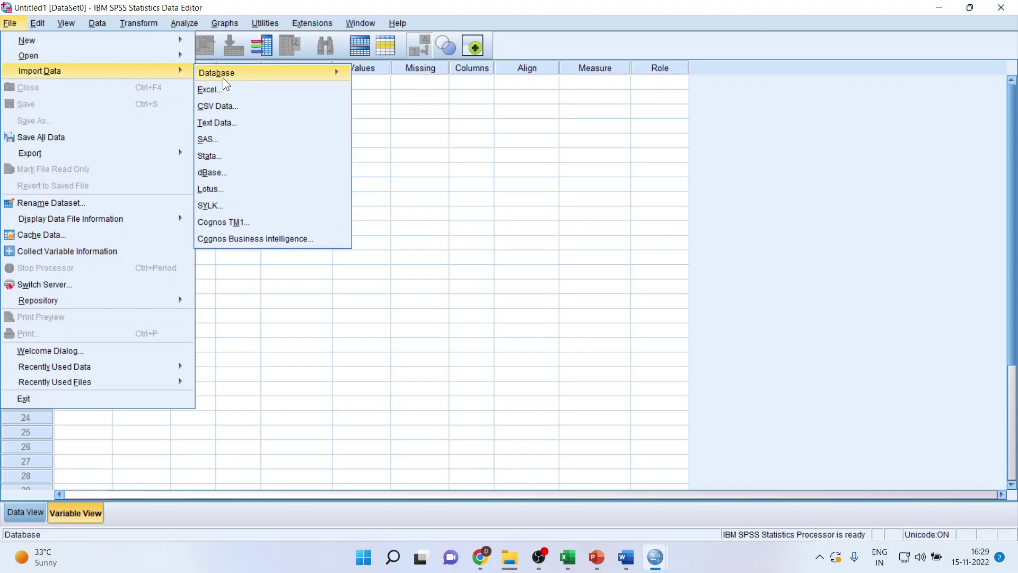
{"action": "left_click", "coordinate": [231, 123]}
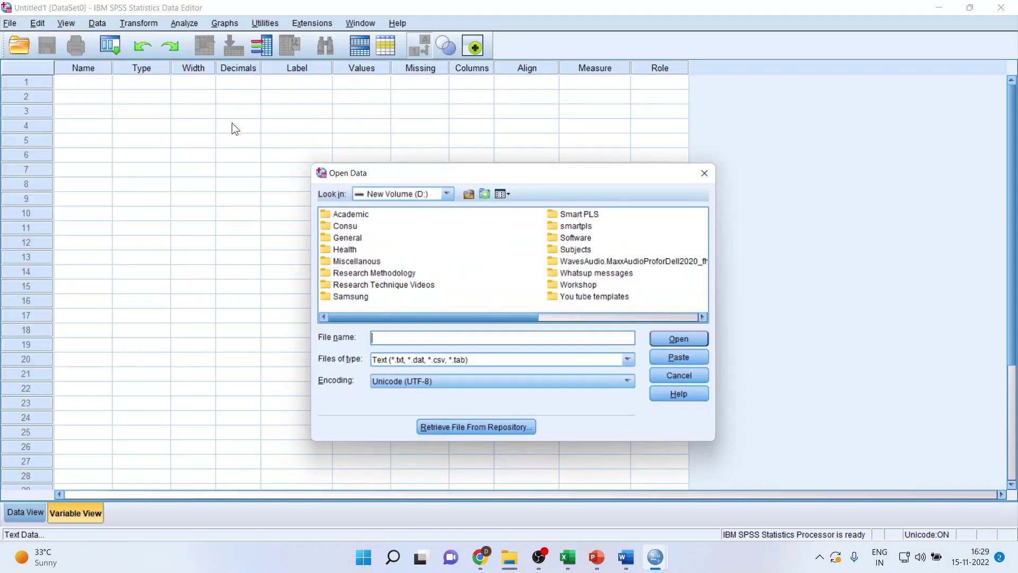
{"action": "left_click_drag", "start_coordinate": [503, 318], "coordinate": [632, 316]}
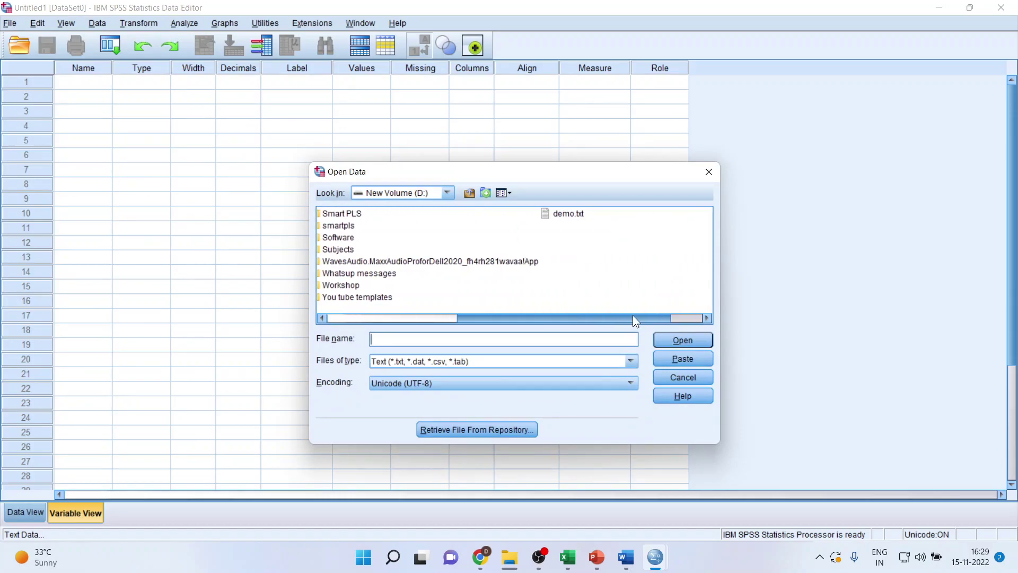
{"action": "left_click", "coordinate": [570, 214]}
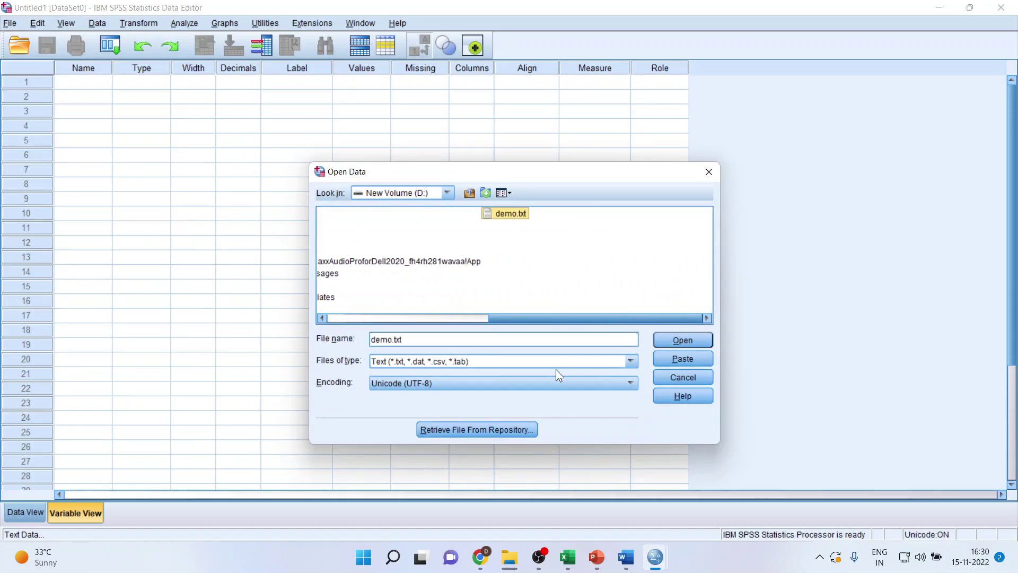
Open demo.txt in the Text Import Wizard and step through to the variable naming settings
{"action": "left_click", "coordinate": [696, 341]}
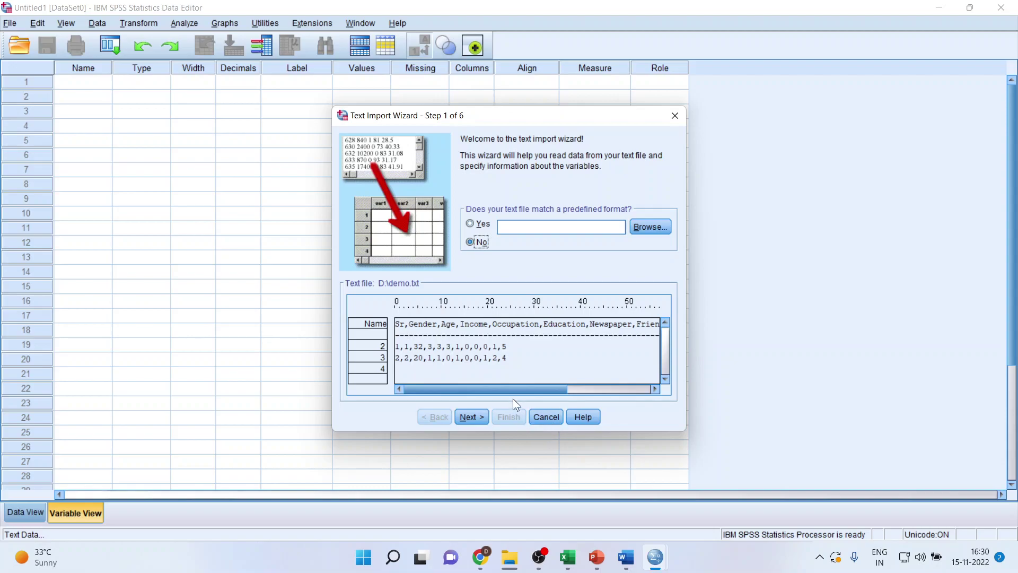
{"action": "left_click", "coordinate": [476, 416]}
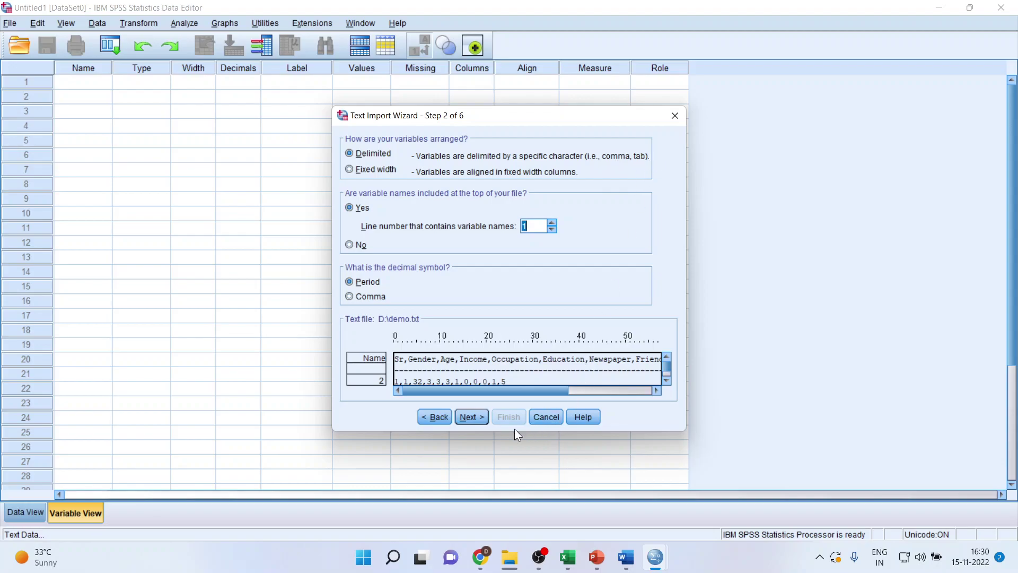
{"action": "left_click", "coordinate": [476, 419]}
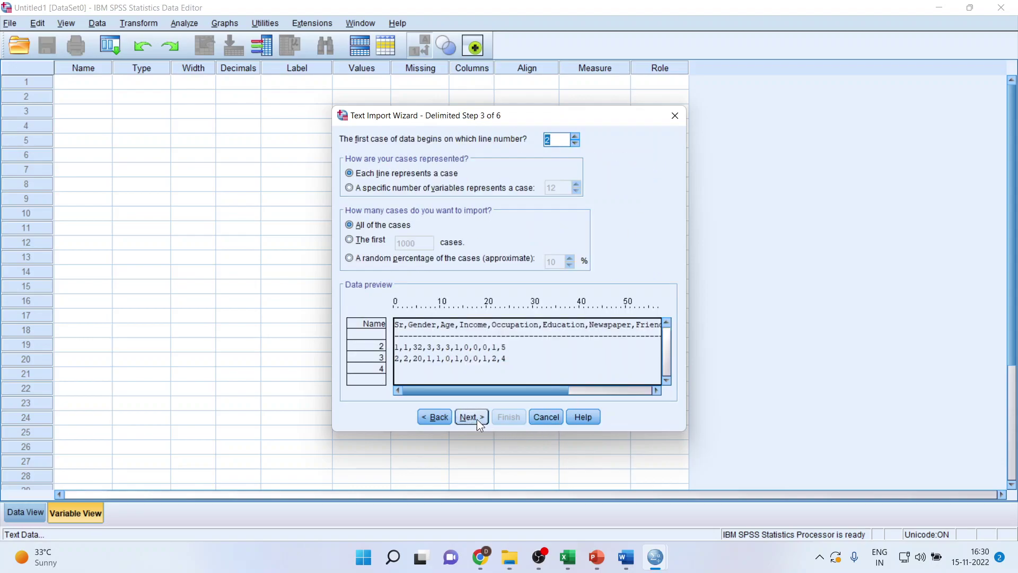
{"action": "left_click", "coordinate": [476, 419]}
{"action": "left_click", "coordinate": [476, 419]}
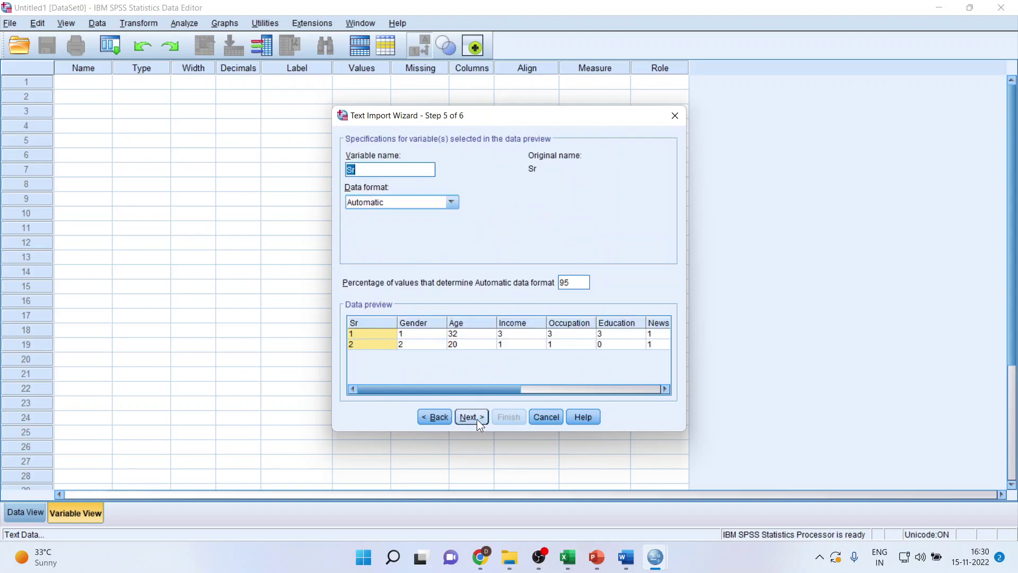
Keep Comma as the only delimiter, declining Space, and finish the import into a new dataset
{"action": "left_click", "coordinate": [438, 417]}
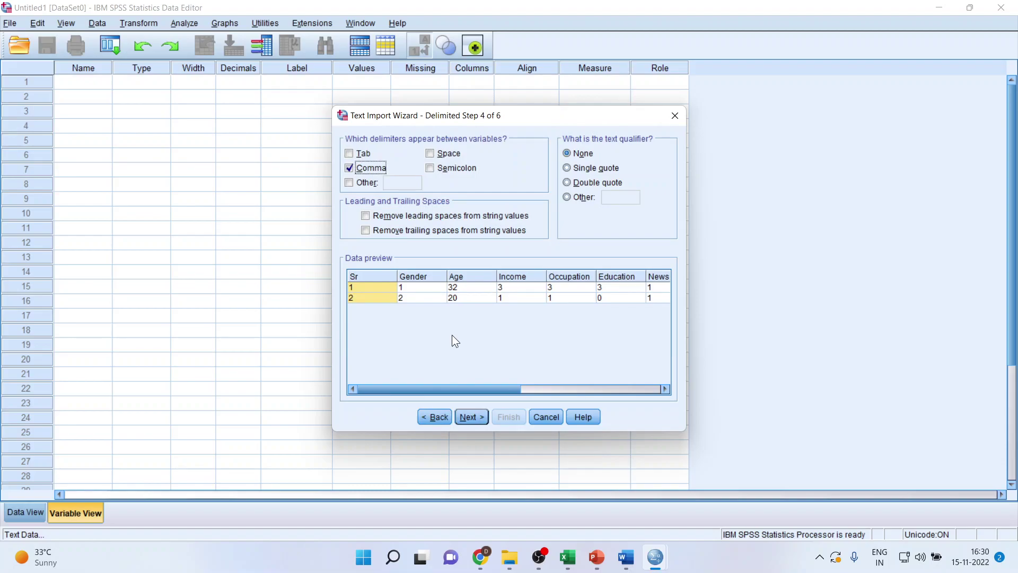
{"action": "left_click", "coordinate": [431, 166]}
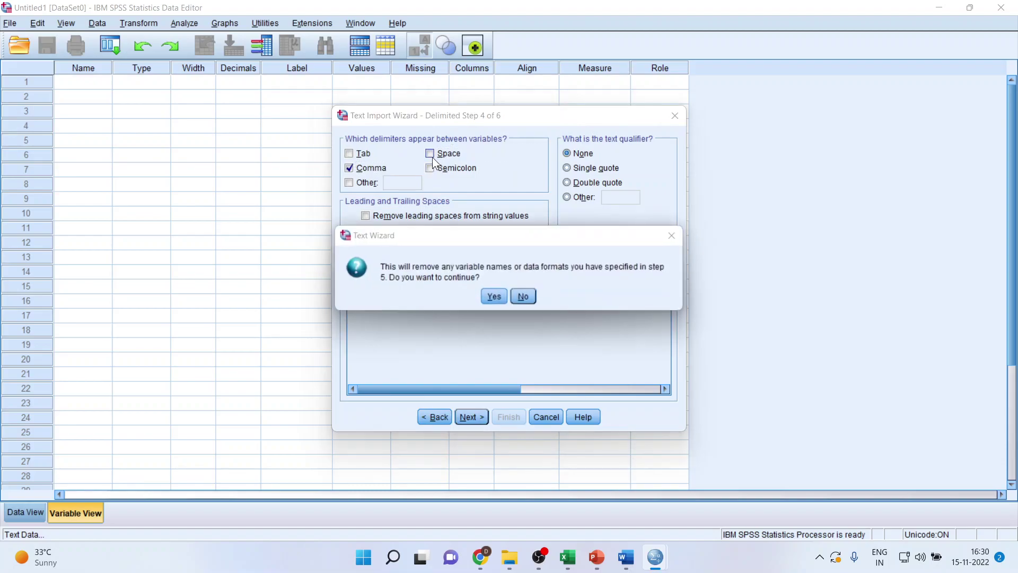
{"action": "left_click", "coordinate": [525, 297]}
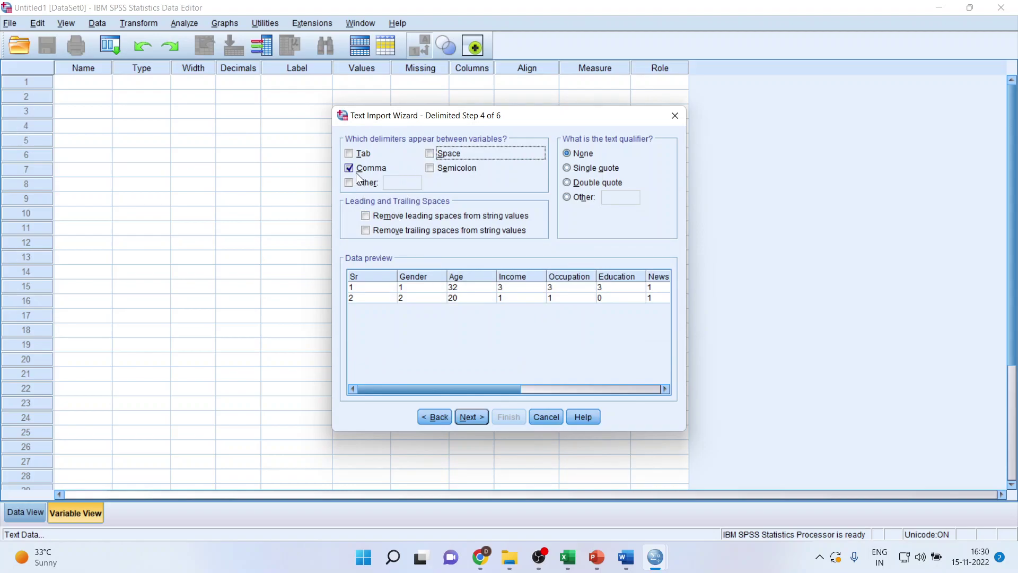
{"action": "left_click", "coordinate": [473, 418]}
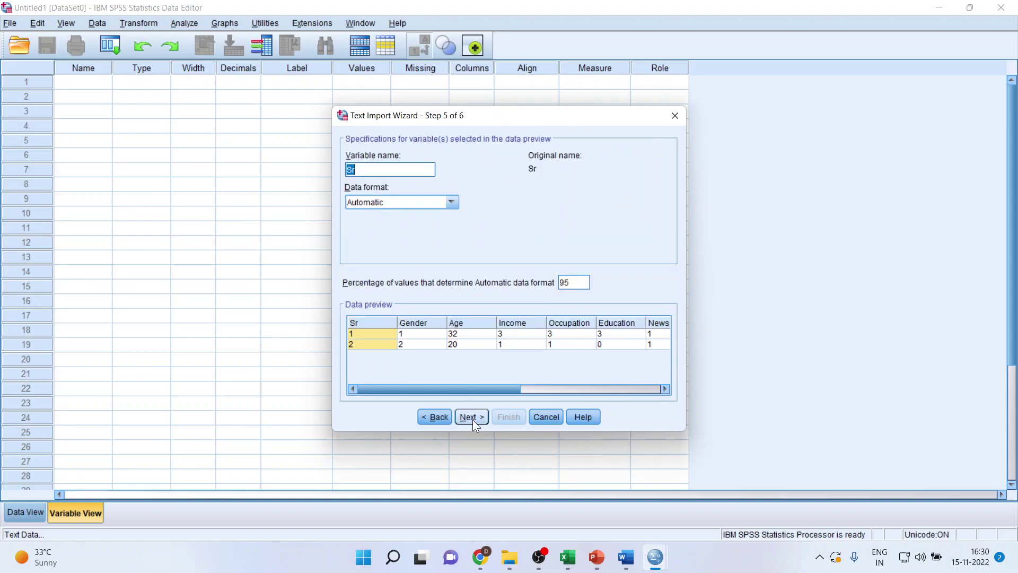
{"action": "left_click", "coordinate": [472, 418]}
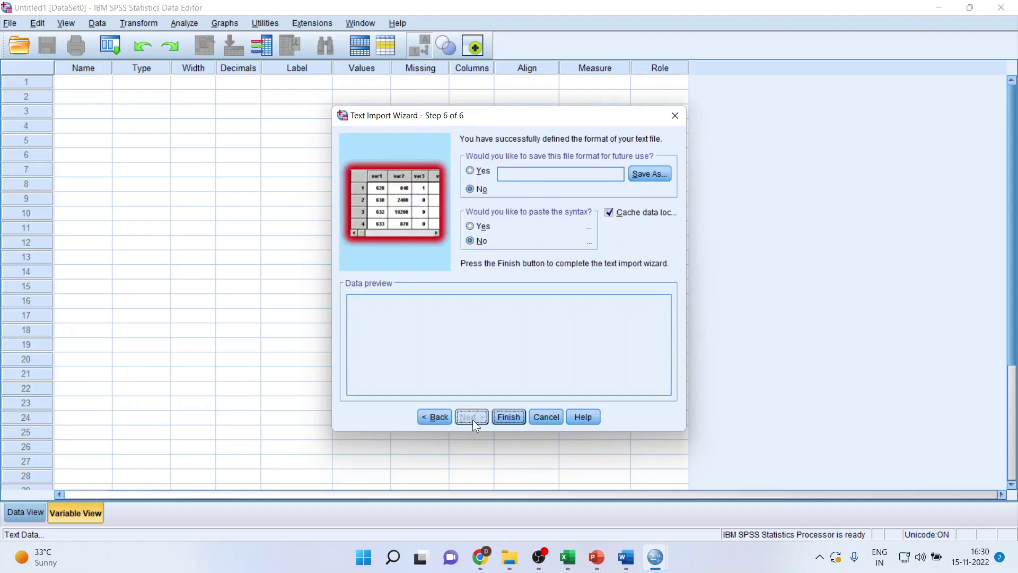
{"action": "left_click", "coordinate": [508, 417]}
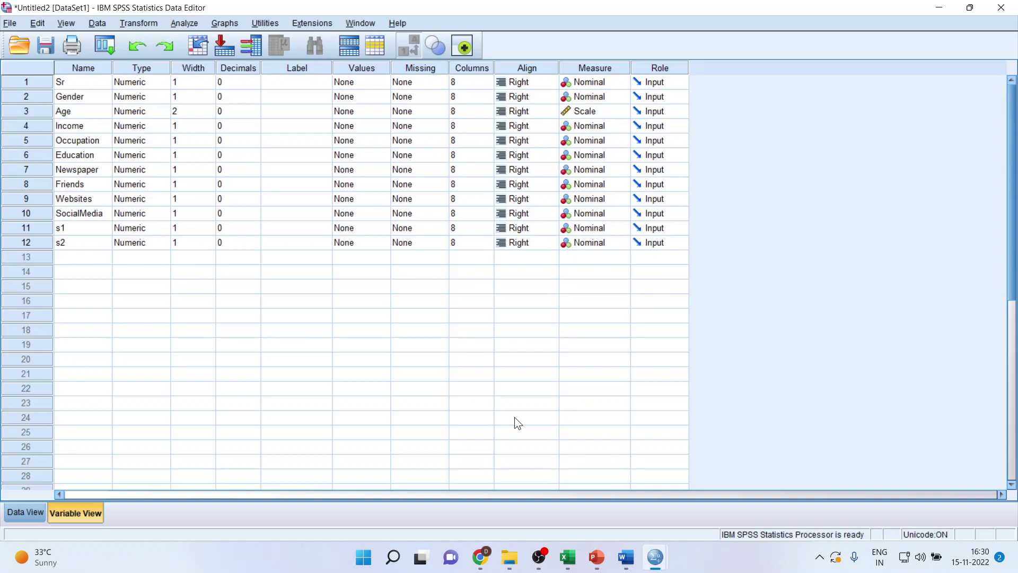
{"action": "left_click", "coordinate": [30, 512]}
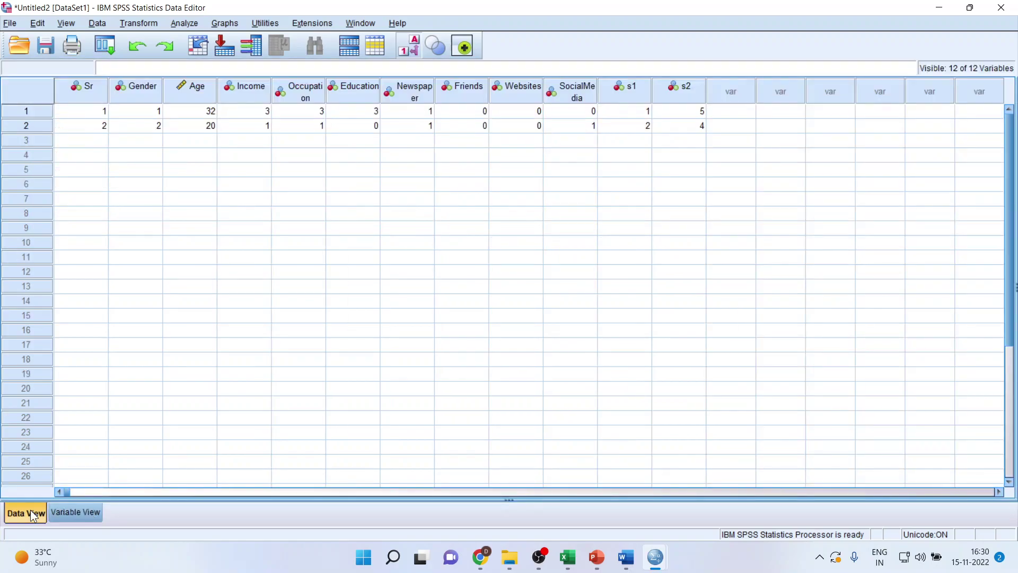
{"action": "left_click", "coordinate": [71, 512]}
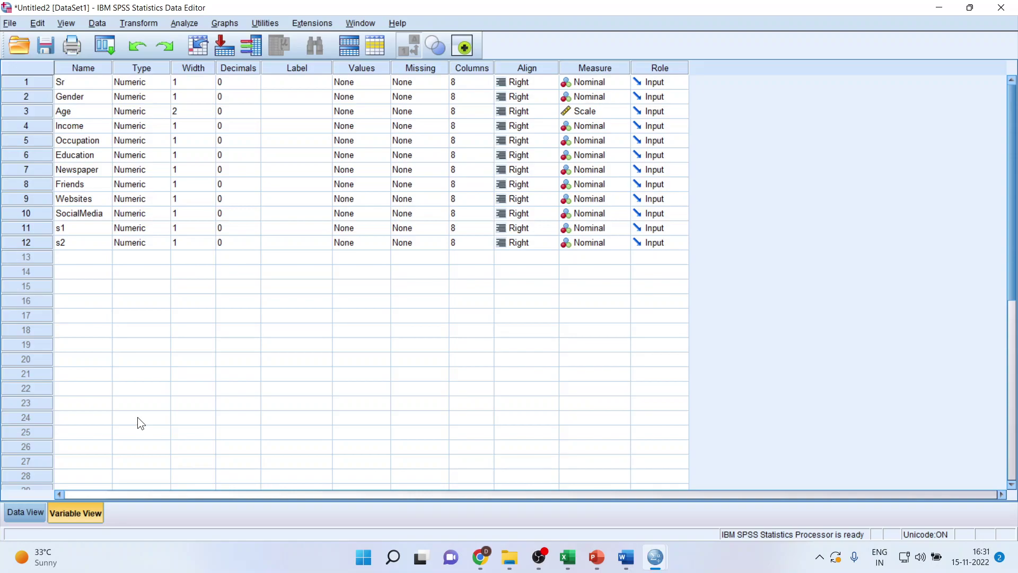
{"action": "left_click", "coordinate": [627, 557]}
{"action": "scroll", "coordinate": [554, 256], "scroll_direction": "up", "scroll_amount": 3}
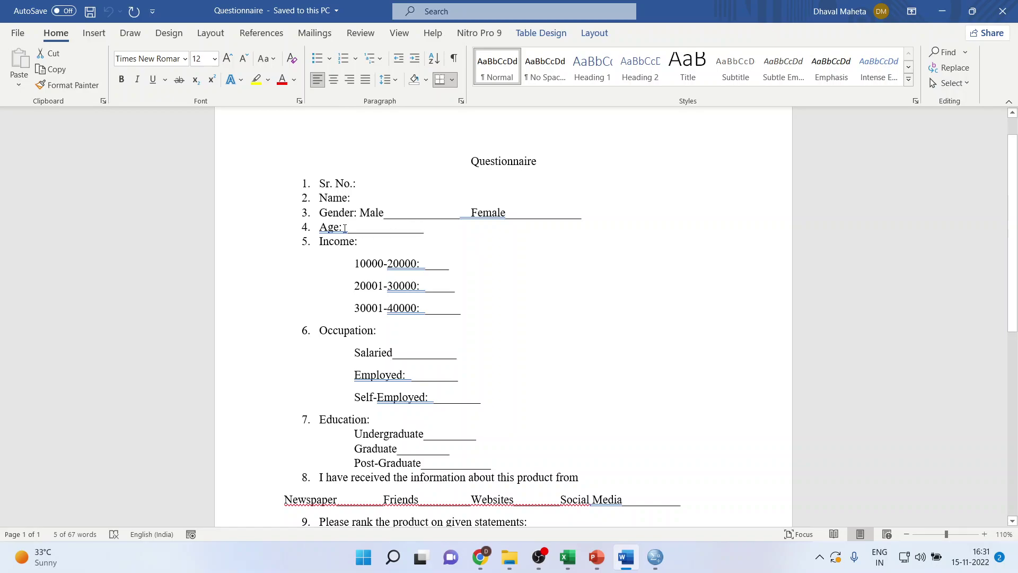
{"action": "left_click_drag", "start_coordinate": [320, 213], "coordinate": [548, 221]}
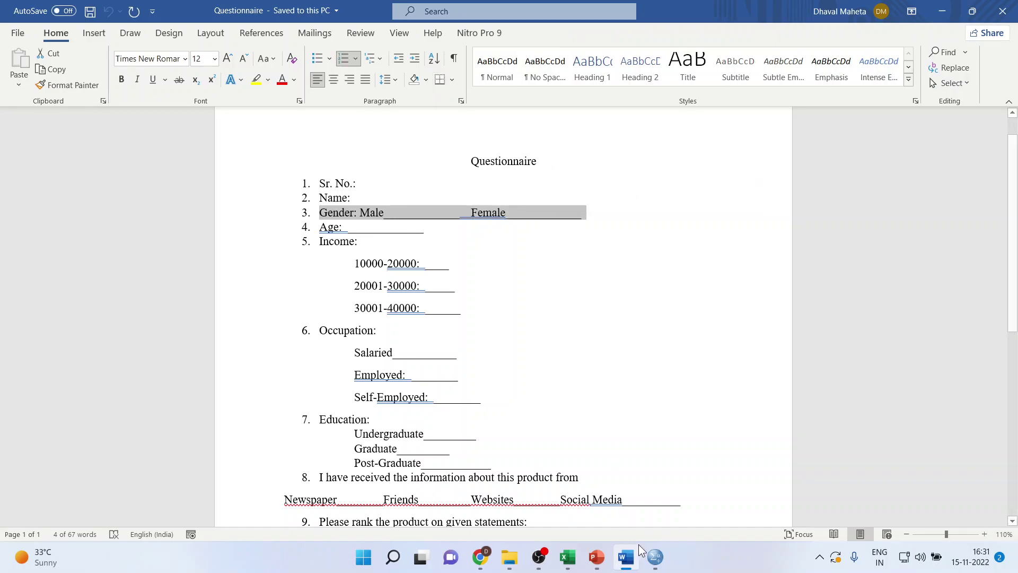
Return to the SPSS dataset and label Gender's value 1 as 'Male'
{"action": "mouse_move", "coordinate": [655, 554]}
{"action": "left_click", "coordinate": [685, 513]}
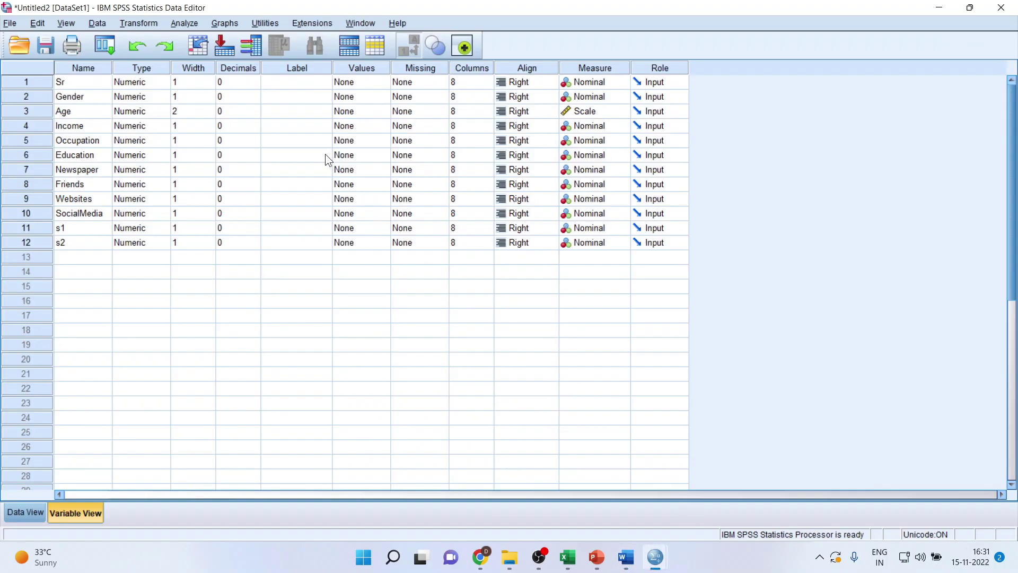
{"action": "left_click", "coordinate": [343, 97]}
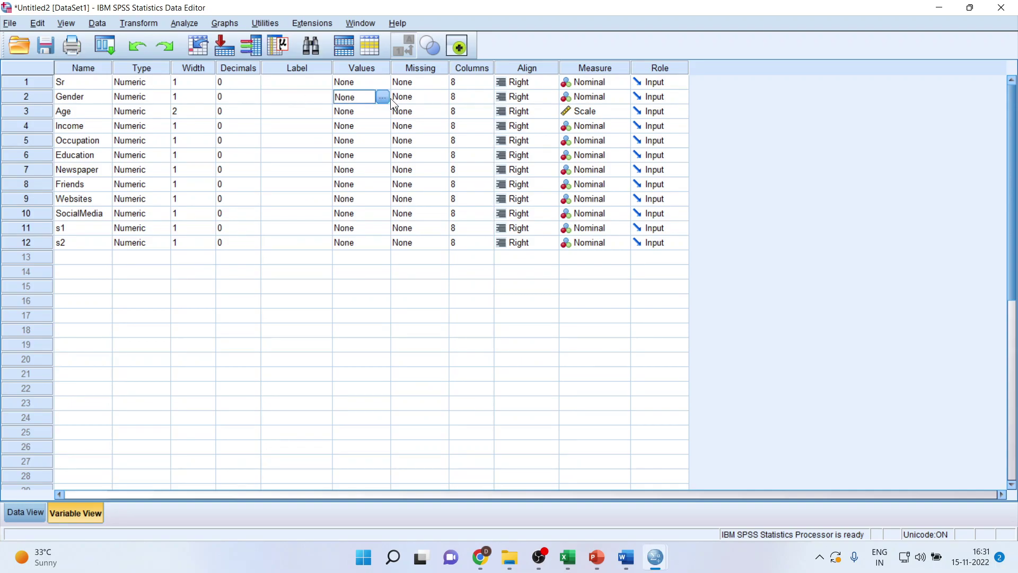
{"action": "left_click", "coordinate": [383, 99]}
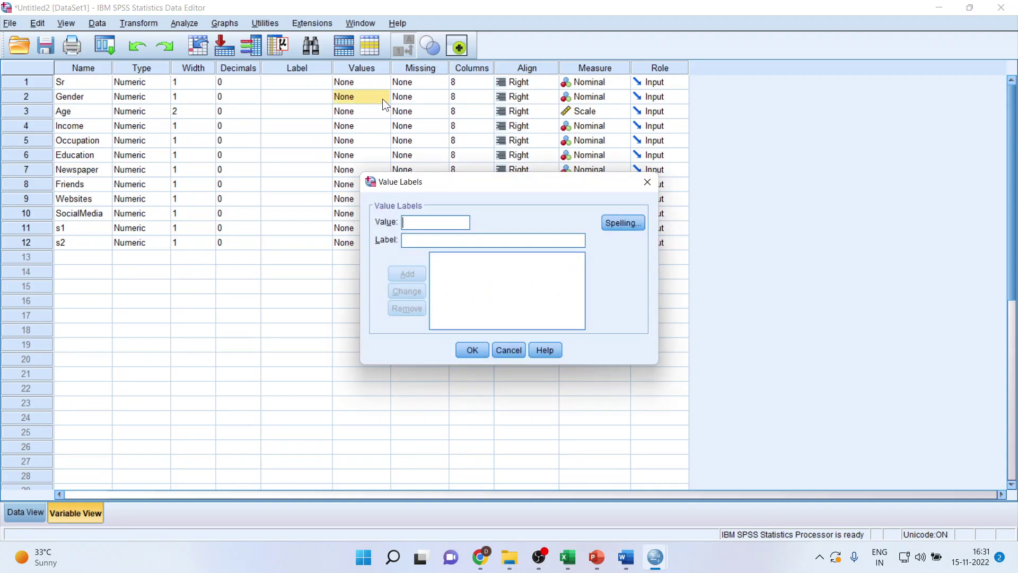
{"action": "type", "text": "1"}
{"action": "left_click", "coordinate": [419, 240]}
{"action": "type", "text": "Male"}
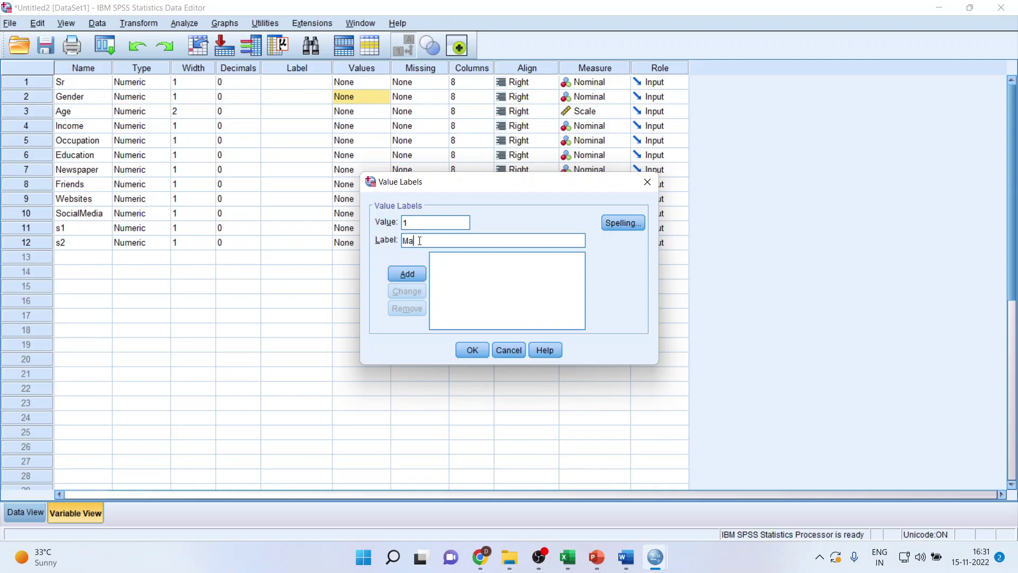
{"action": "left_click", "coordinate": [412, 272]}
Add 2 = 'Female' to Gender's value labels and confirm them
{"action": "type", "text": "2"}
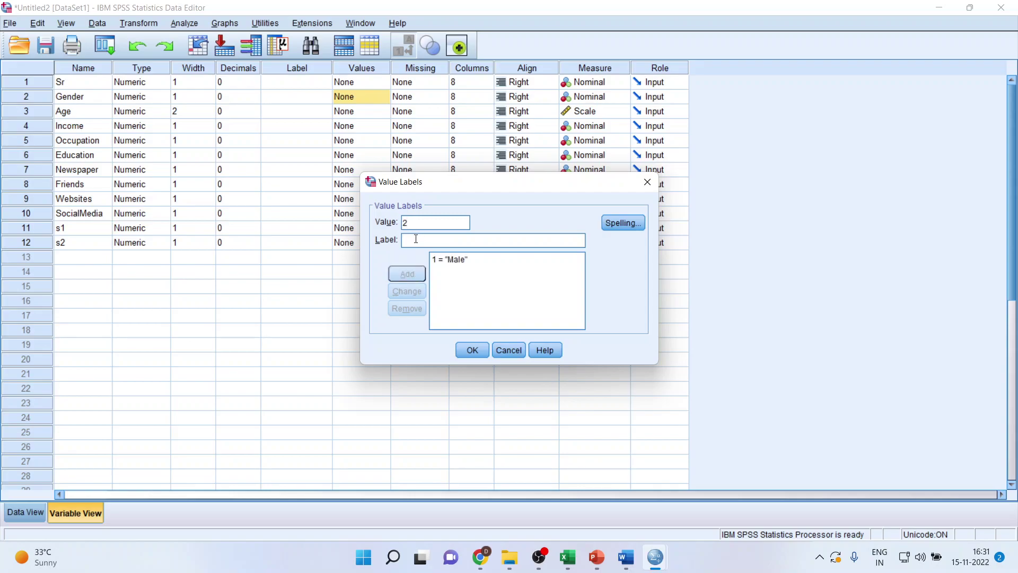
{"action": "left_click", "coordinate": [416, 240]}
{"action": "type", "text": "Femae"}
{"action": "key", "text": "BackSpace"}
{"action": "type", "text": "le"}
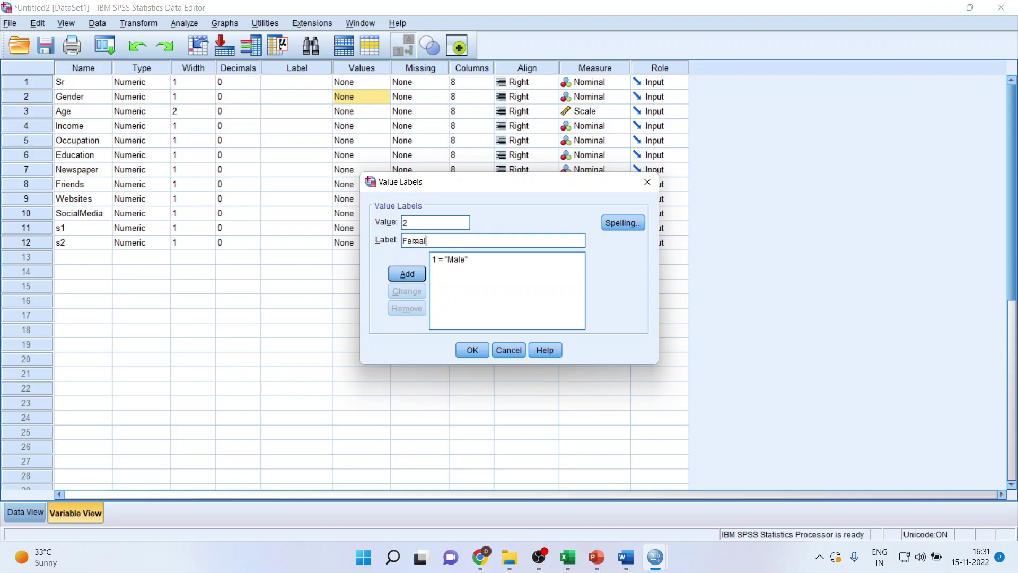
{"action": "left_click", "coordinate": [398, 272]}
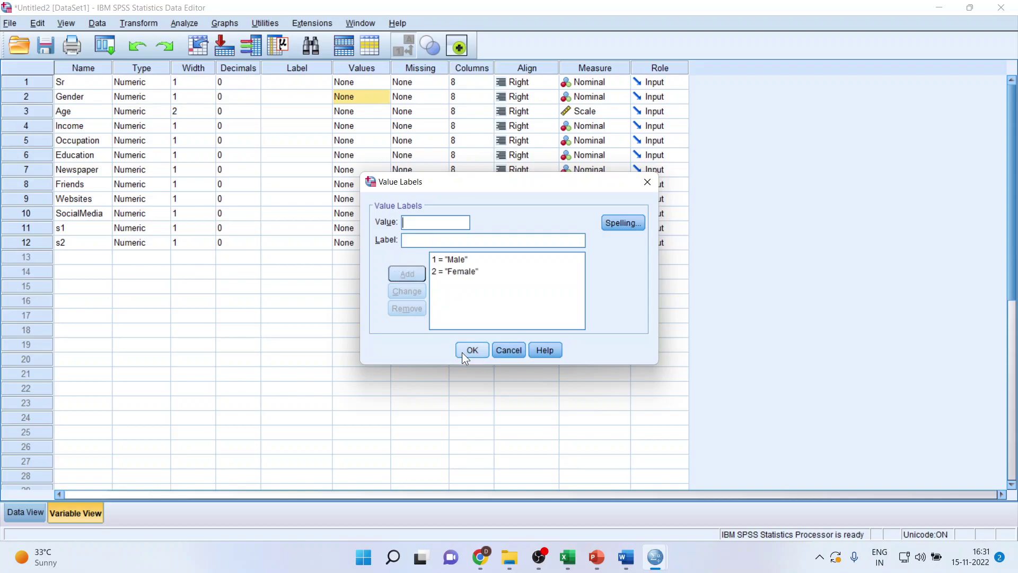
{"action": "left_click", "coordinate": [466, 351]}
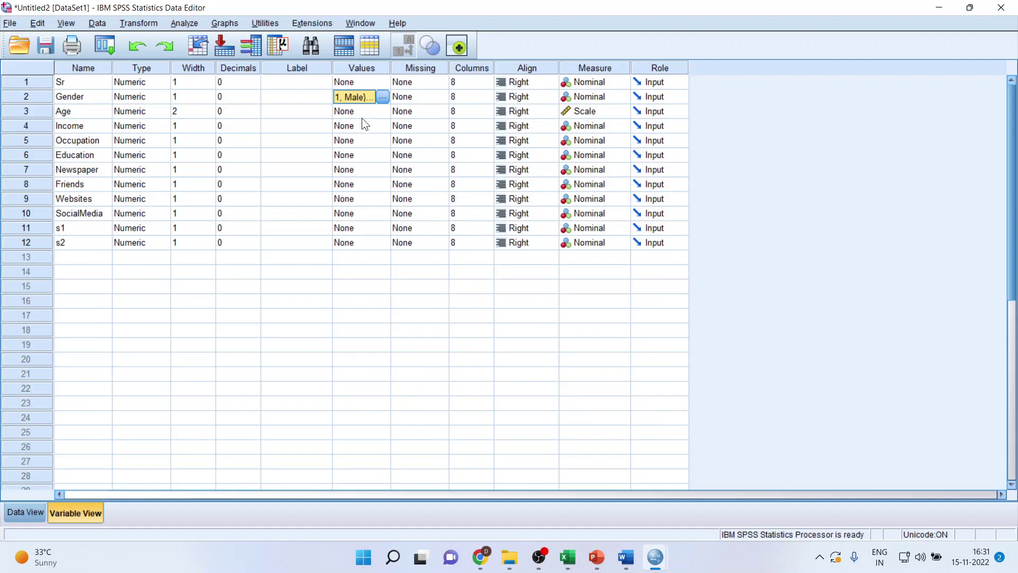
Glance at the Word questionnaire, then bring the SPSS Variable View back to the front
{"action": "left_click", "coordinate": [610, 455]}
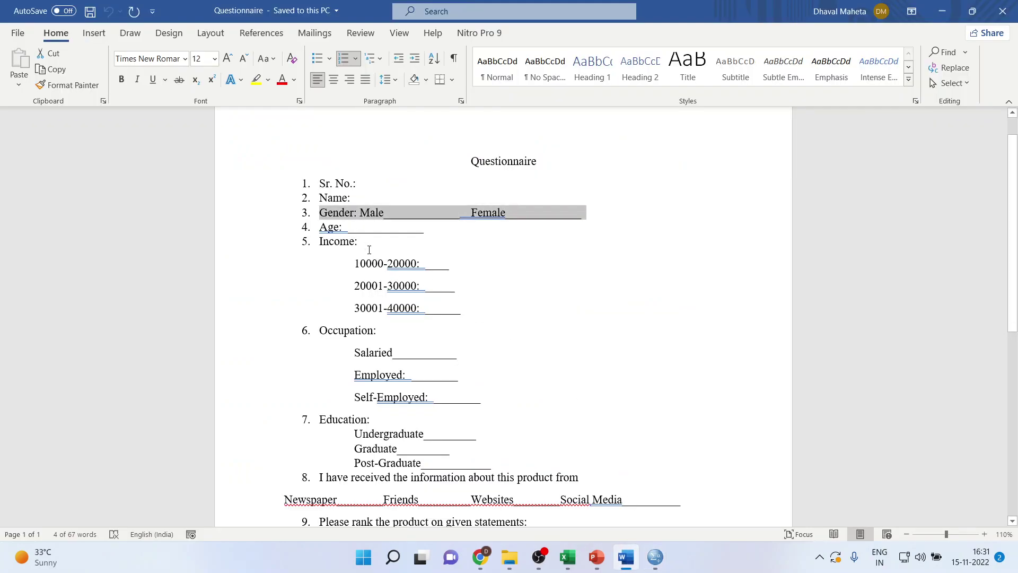
{"action": "mouse_move", "coordinate": [655, 556]}
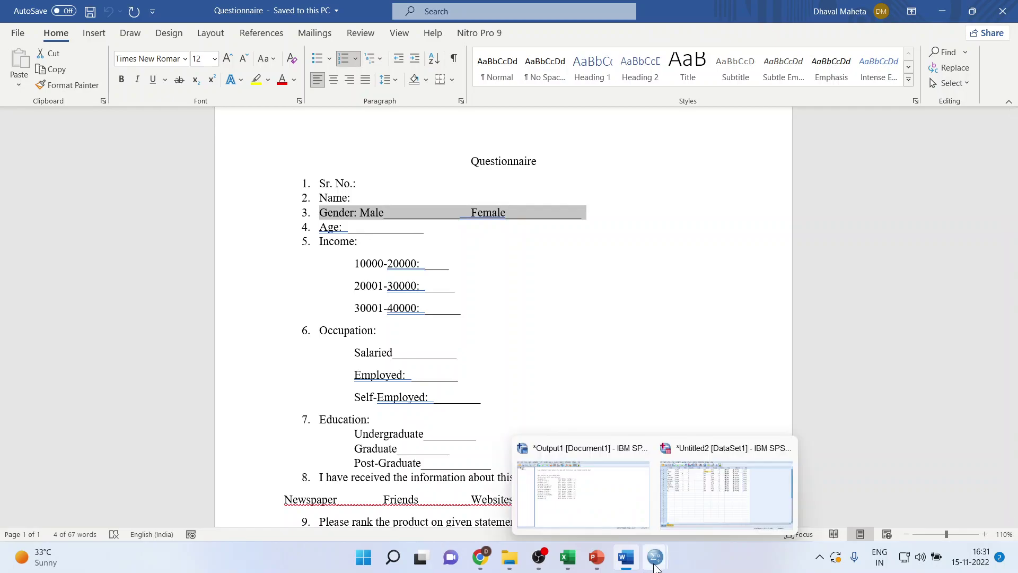
{"action": "left_click", "coordinate": [695, 507]}
{"action": "left_click", "coordinate": [363, 127]}
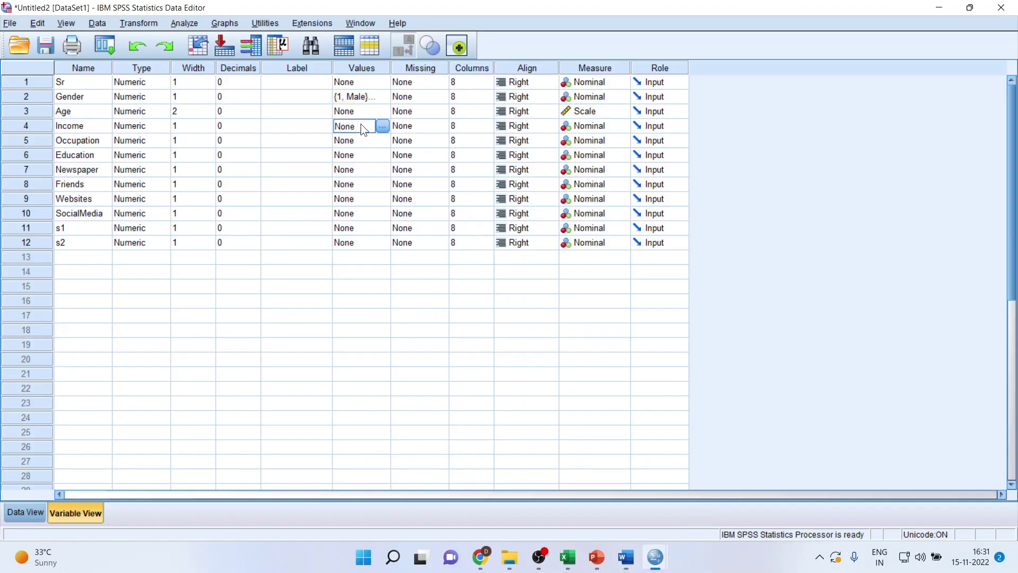
{"action": "left_click", "coordinate": [383, 126]}
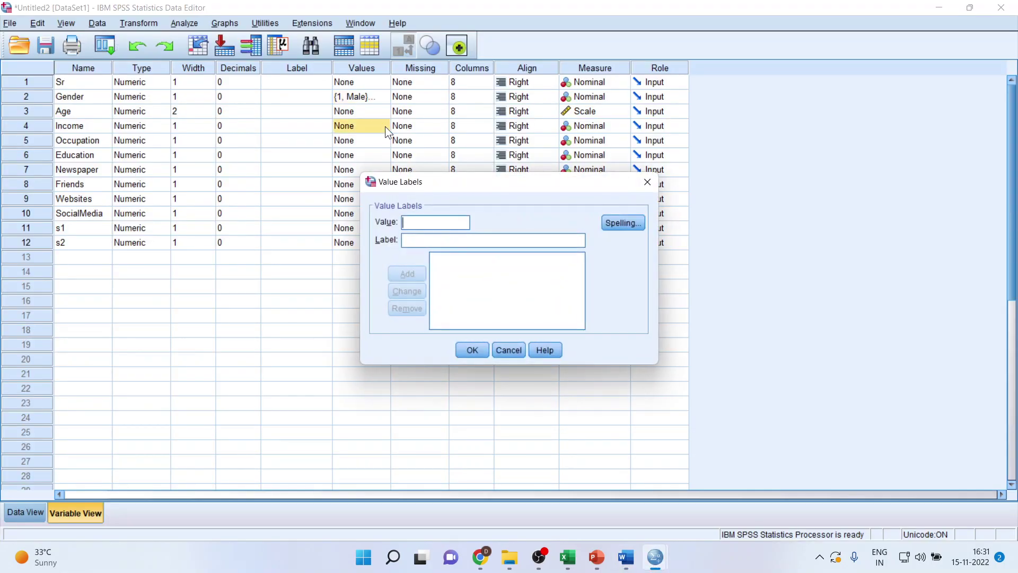
{"action": "left_click", "coordinate": [419, 242]}
{"action": "type", "text": "10000"}
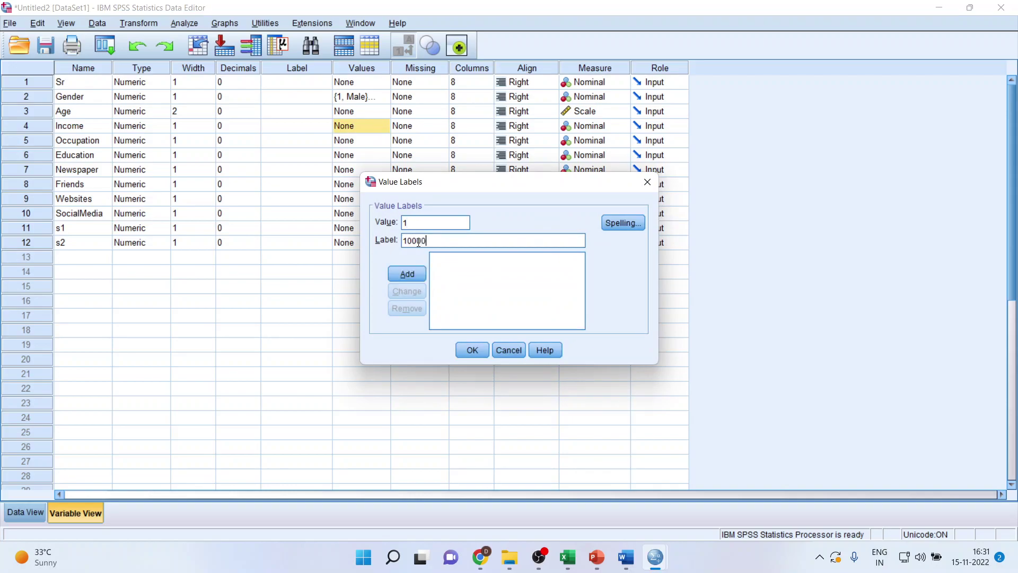
{"action": "type", "text": "-20000"}
{"action": "left_click", "coordinate": [409, 267]}
{"action": "type", "text": "2"}
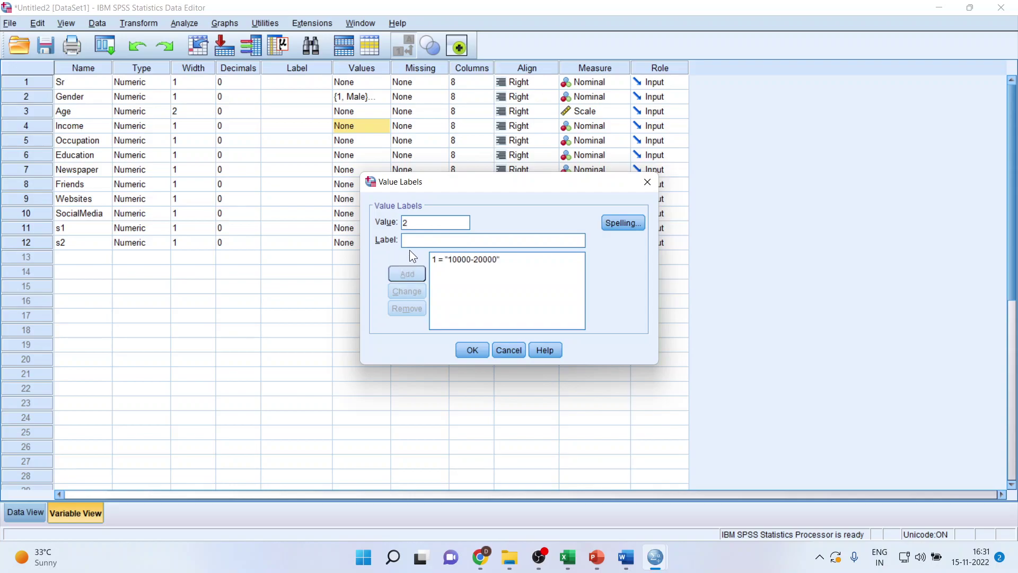
{"action": "left_click", "coordinate": [411, 242]}
{"action": "type", "text": "20000-30000"}
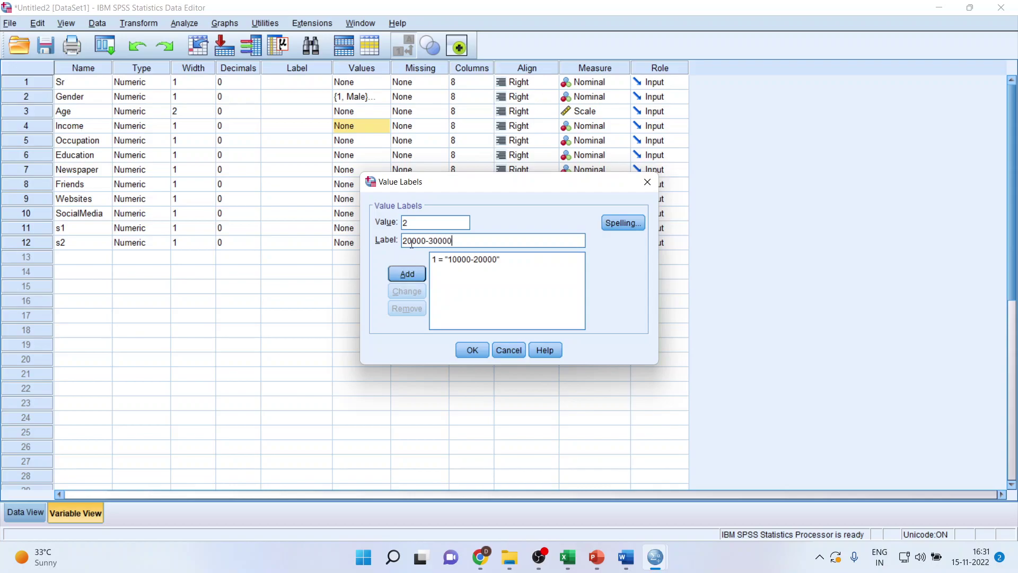
{"action": "left_click", "coordinate": [412, 268]}
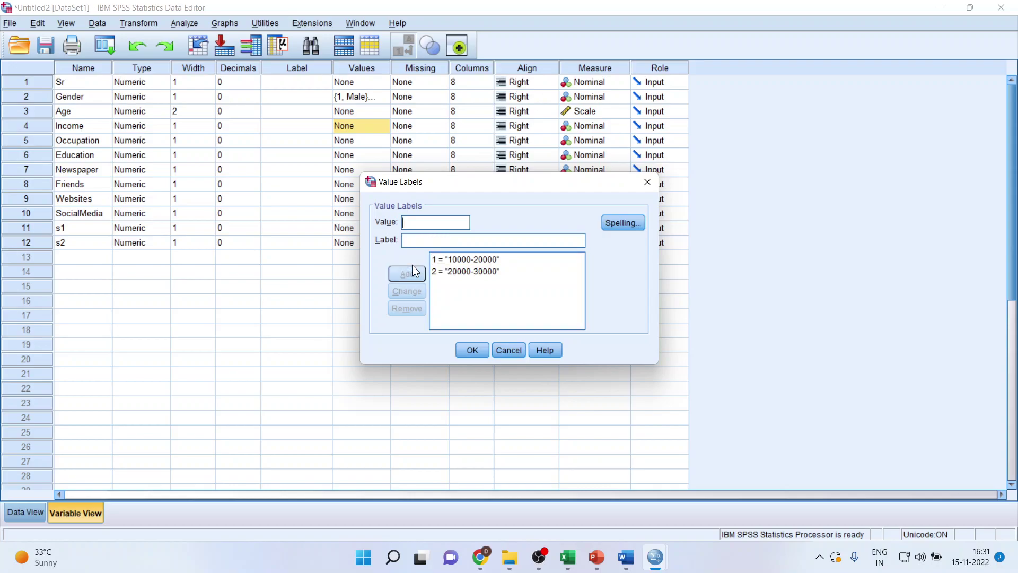
{"action": "type", "text": "330000-40000"}
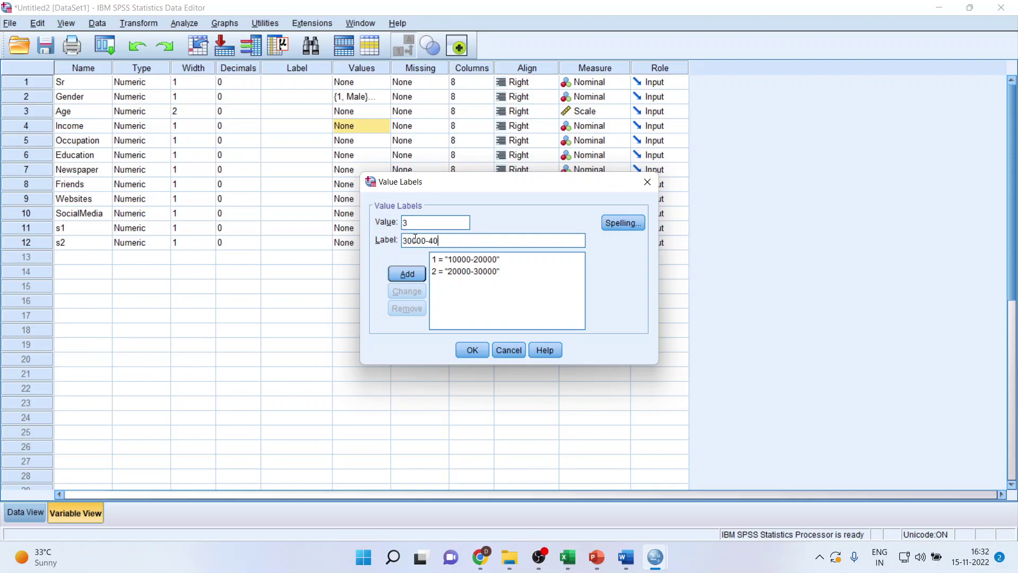
{"action": "left_click", "coordinate": [418, 272]}
{"action": "left_click", "coordinate": [468, 349]}
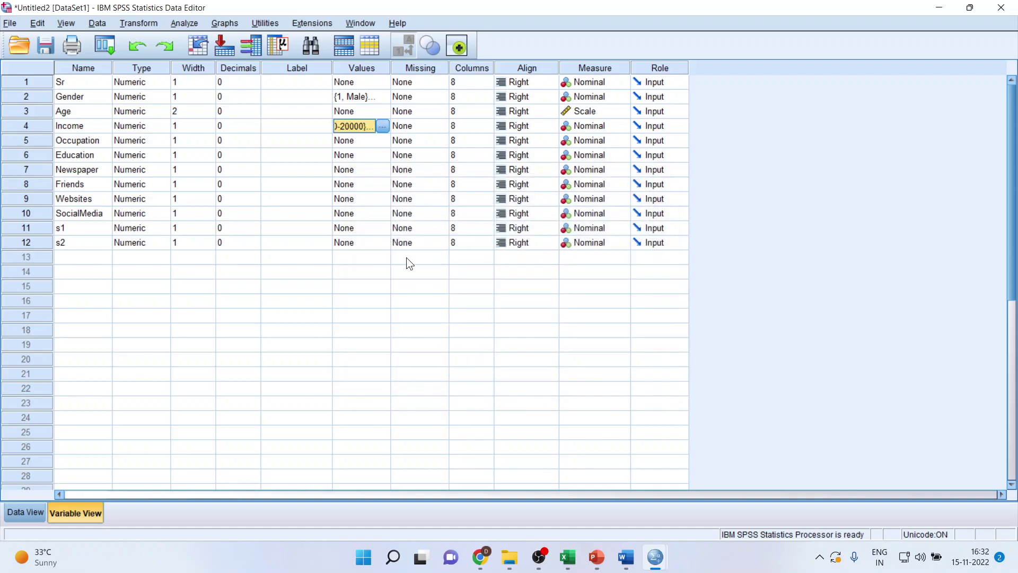
Open Occupation's value labels and add 1 = 'Salaried'
{"action": "left_click", "coordinate": [382, 142]}
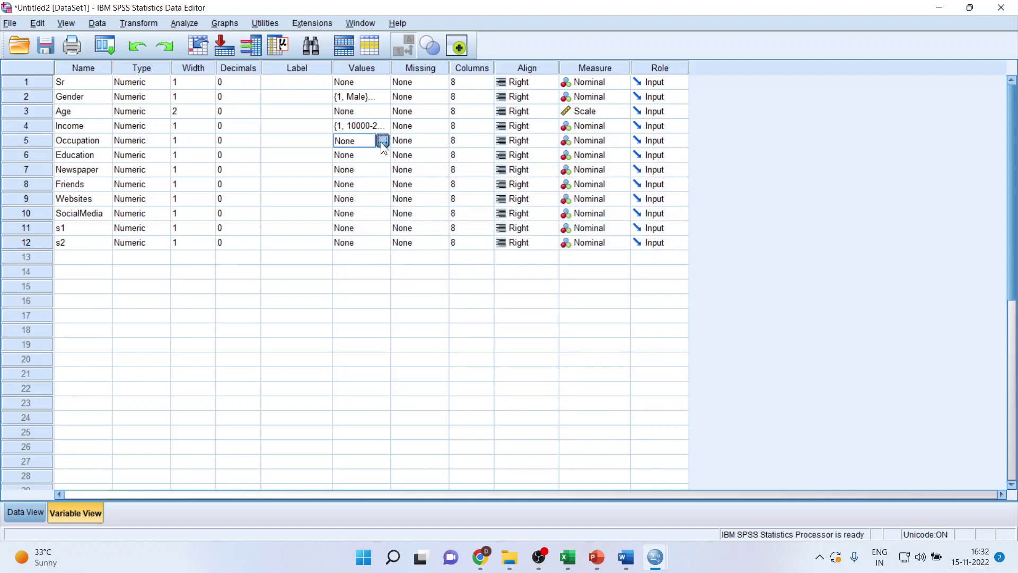
{"action": "type", "text": "1"}
{"action": "left_click", "coordinate": [409, 241]}
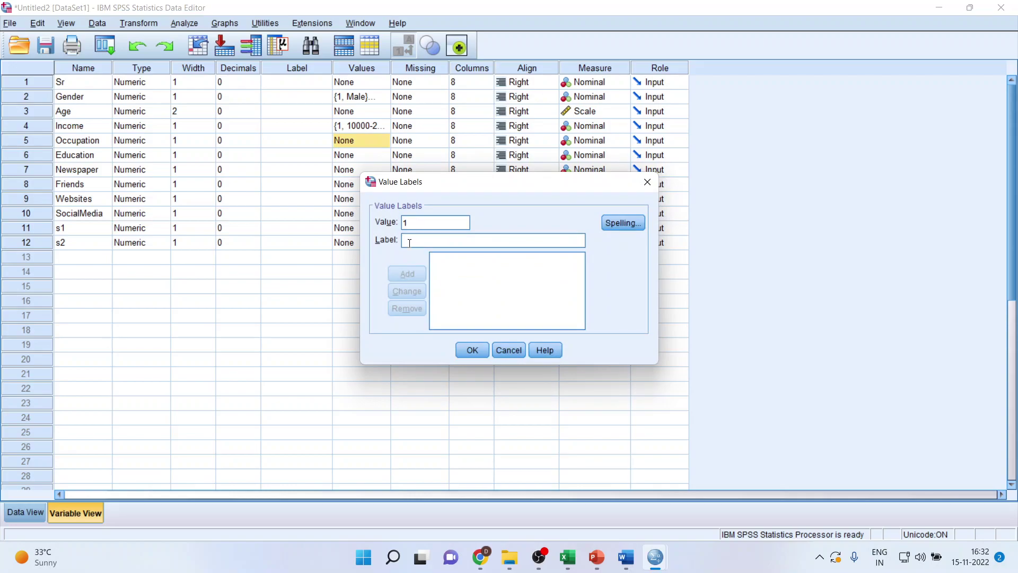
{"action": "type", "text": "Salaried"}
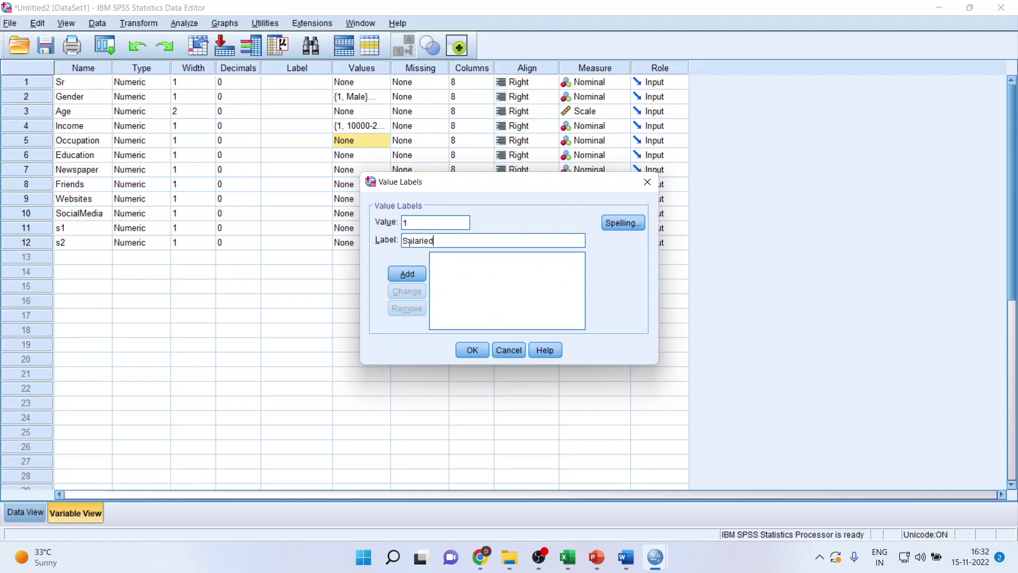
{"action": "left_click", "coordinate": [408, 273]}
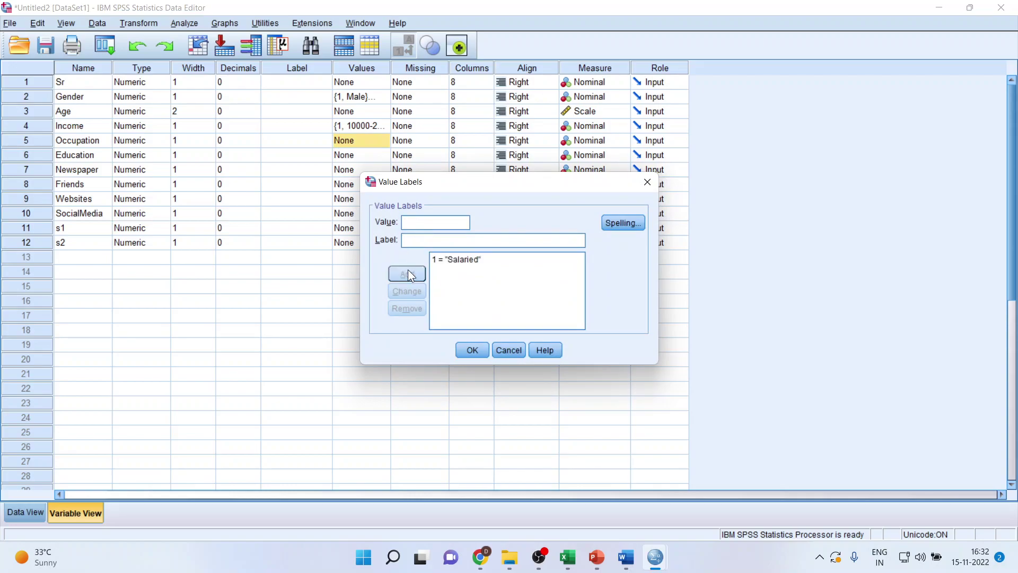
Add 2 = 'Employed' and enter 'Self-Employed' as the label for value 3
{"action": "type", "text": "2"}
{"action": "left_click", "coordinate": [413, 241]}
{"action": "type", "text": "Employed"}
{"action": "left_click", "coordinate": [405, 274]}
{"action": "type", "text": "3"}
{"action": "left_click", "coordinate": [422, 243]}
{"action": "type", "text": "Self-"}
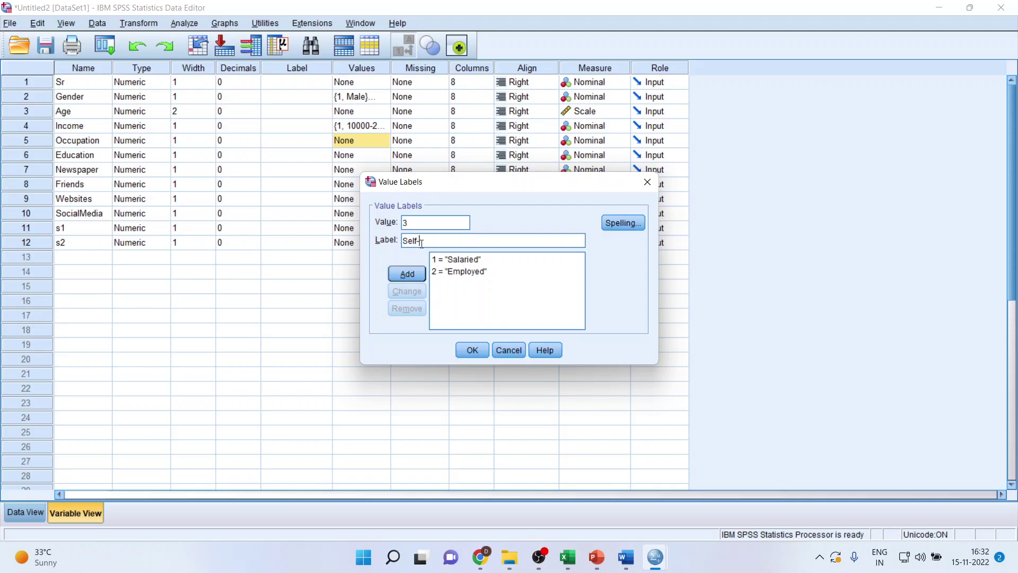
{"action": "type", "text": "Employed"}
Add 3 = 'Self-Employed' to Occupation, then scroll the Word questionnaire to the ranking table
{"action": "left_click", "coordinate": [413, 271]}
{"action": "left_click", "coordinate": [627, 556]}
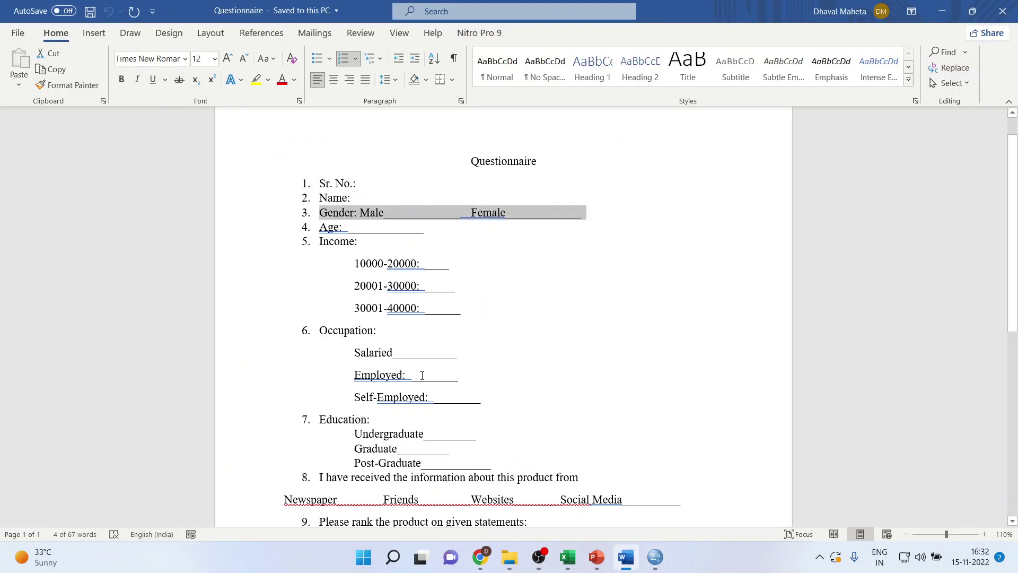
{"action": "scroll", "coordinate": [419, 381], "scroll_direction": "down", "scroll_amount": 2}
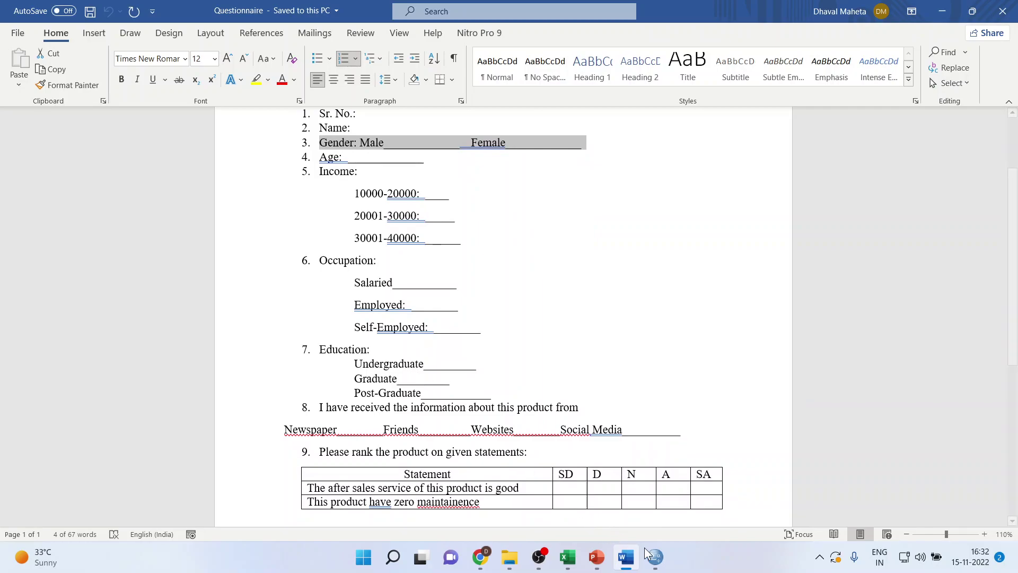
Return to SPSS and confirm Occupation's value labels
{"action": "mouse_move", "coordinate": [655, 557]}
{"action": "left_click", "coordinate": [705, 510]}
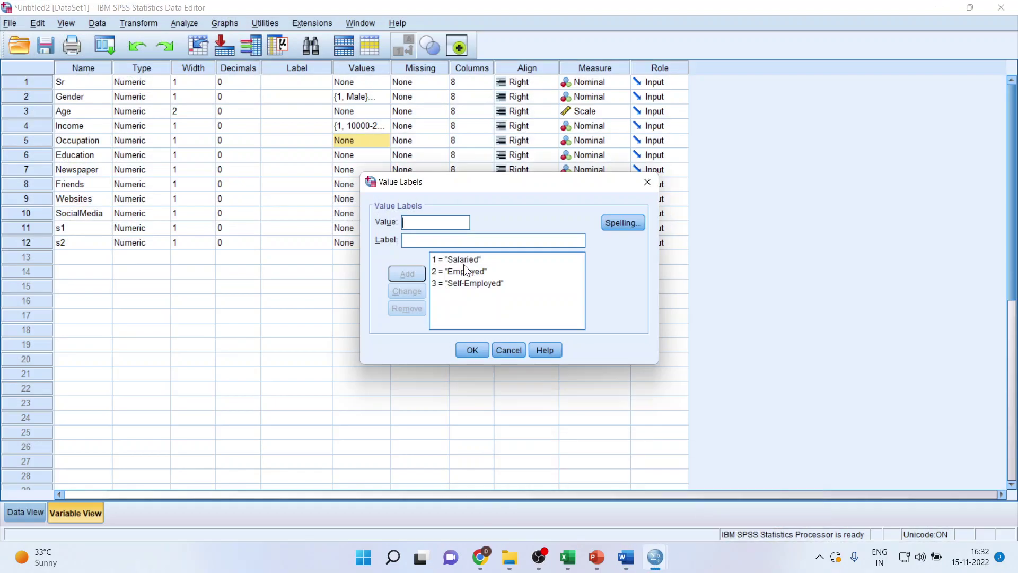
{"action": "left_click", "coordinate": [472, 350]}
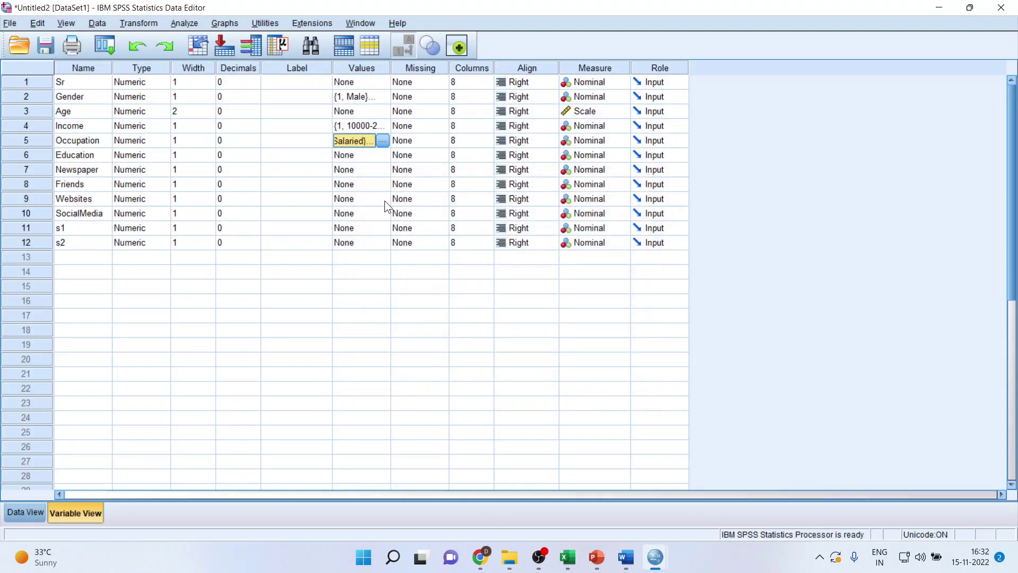
Open Education's value labels and add 1 = 'Under Graduate'
{"action": "left_click", "coordinate": [361, 152]}
{"action": "left_click", "coordinate": [381, 155]}
{"action": "type", "text": "1"}
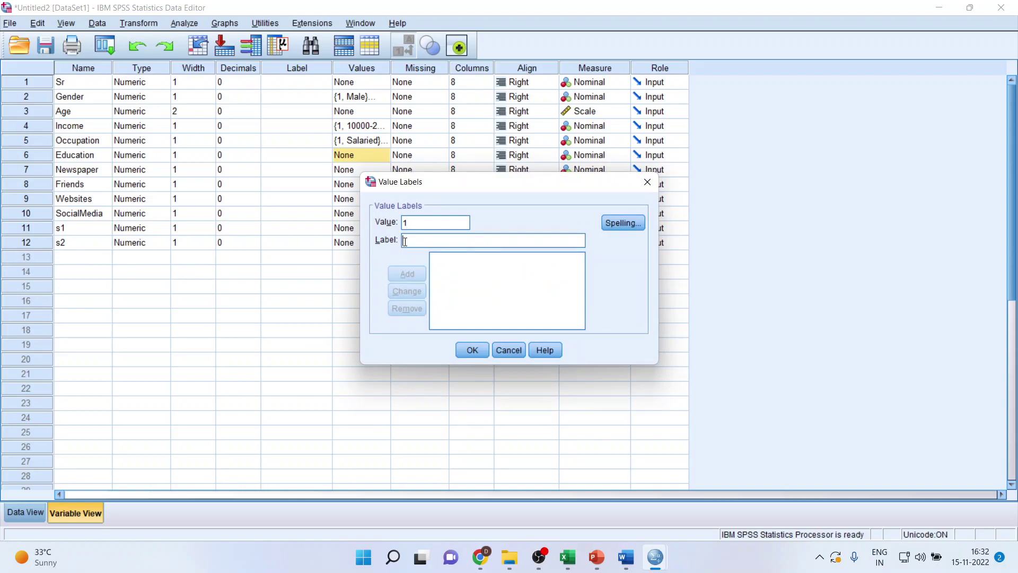
{"action": "left_click", "coordinate": [405, 241]}
{"action": "type", "text": "Under g"}
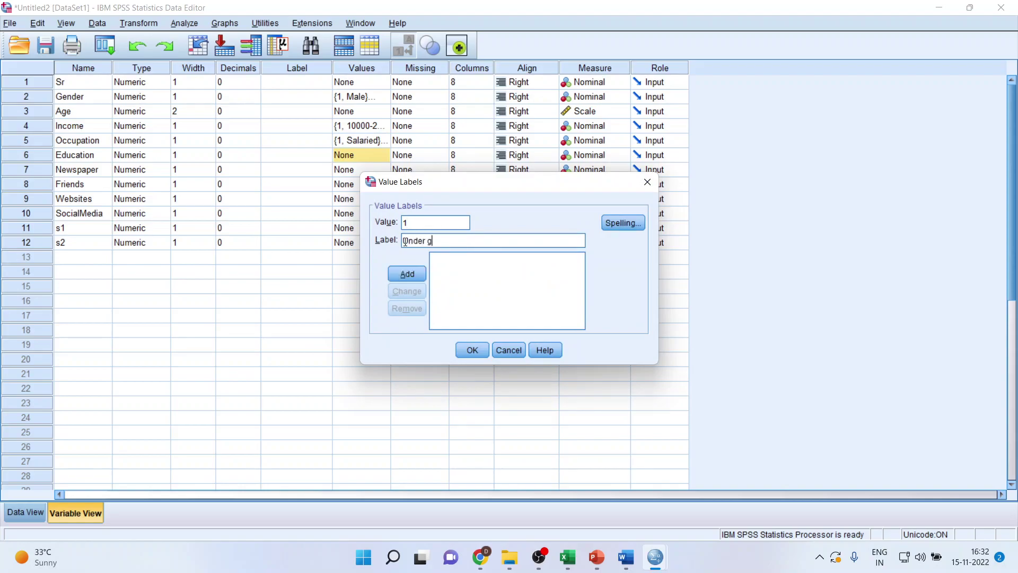
{"action": "type", "text": "u"}
{"action": "key", "text": "BackSpace"}
{"action": "key", "text": "BackSpace"}
{"action": "type", "text": "Graduate"}
{"action": "left_click", "coordinate": [406, 273]}
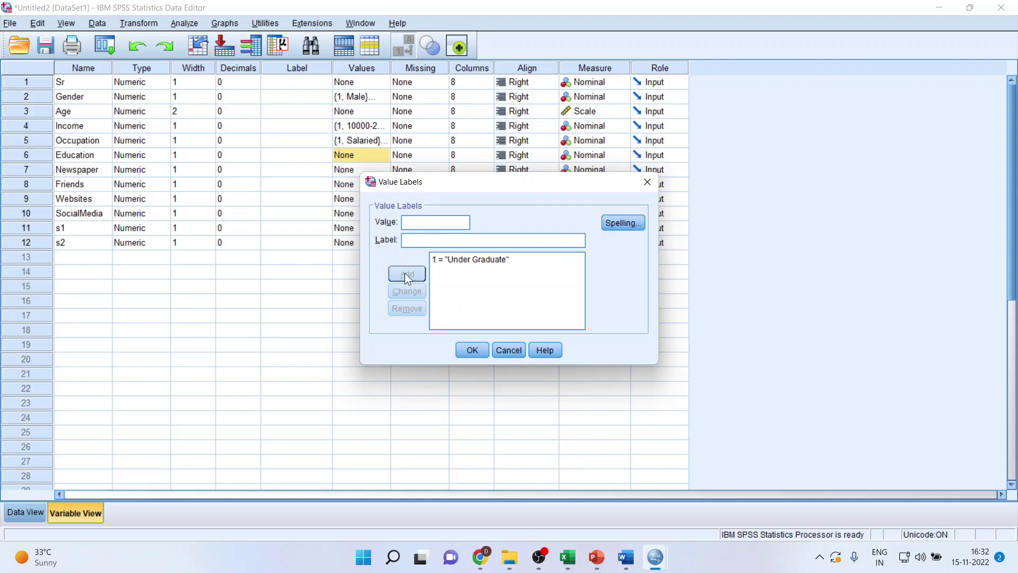
Add 2 = 'Graduate' and 3 = 'Post Graduate' to Education's labels and confirm
{"action": "type", "text": "2"}
{"action": "type", "text": "Graduatte"}
{"action": "key", "text": "BackSpace"}
{"action": "key", "text": "BackSpace"}
{"action": "key", "text": "BackSpace"}
{"action": "type", "text": "te"}
{"action": "left_click", "coordinate": [417, 268]}
{"action": "type", "text": "3 = \"Post Graduate"}
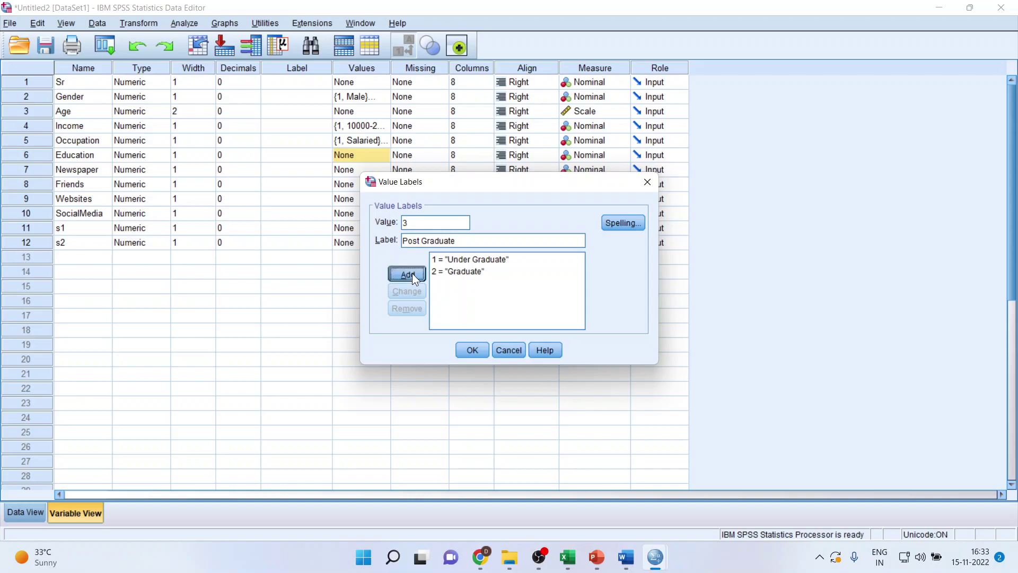
{"action": "left_click", "coordinate": [412, 272]}
{"action": "left_click", "coordinate": [473, 348]}
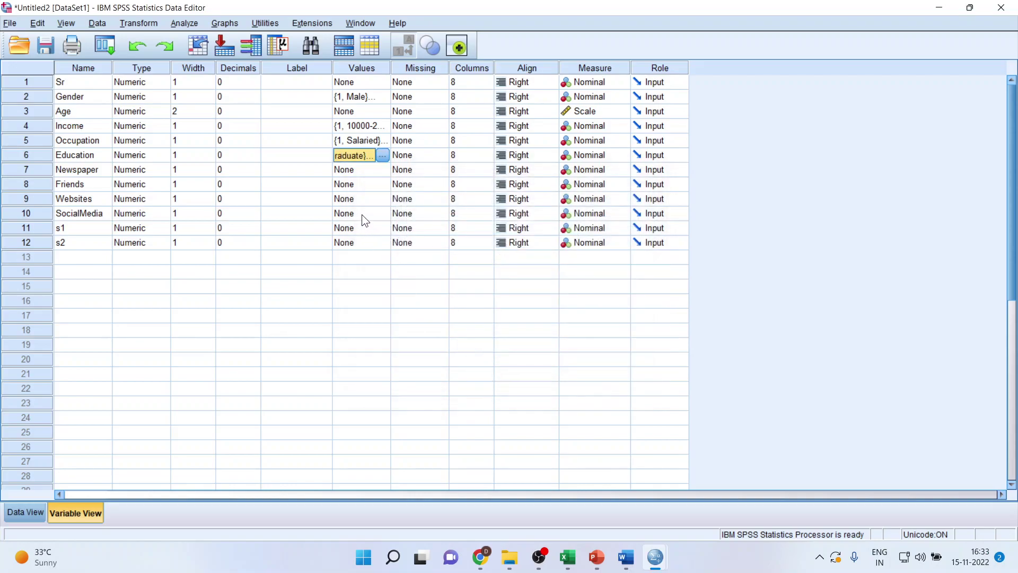
Scroll the Word questionnaire to item 8 and make the word Newspaper subscript
{"action": "left_click", "coordinate": [626, 557]}
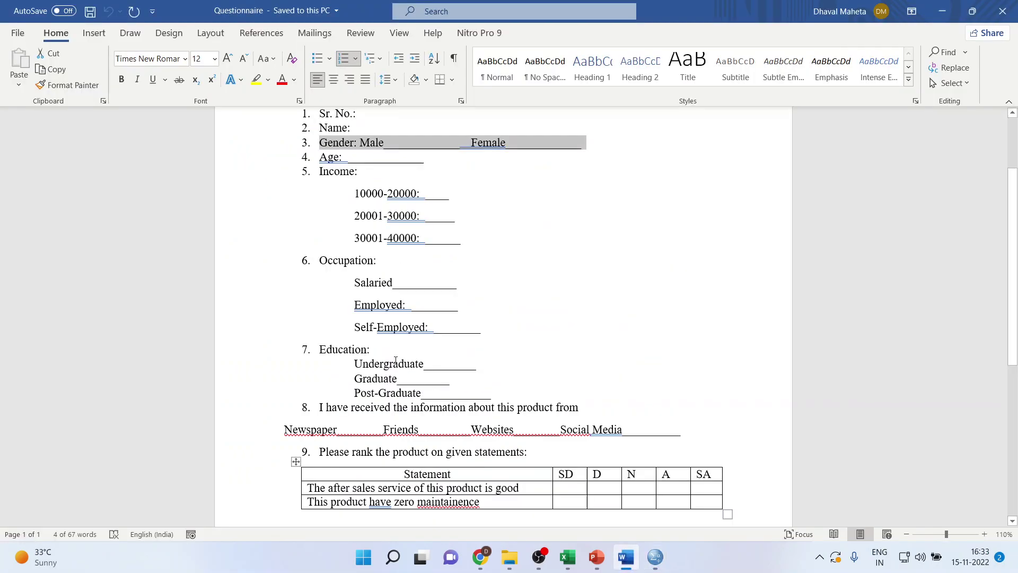
{"action": "scroll", "coordinate": [366, 346], "scroll_direction": "down", "scroll_amount": 3}
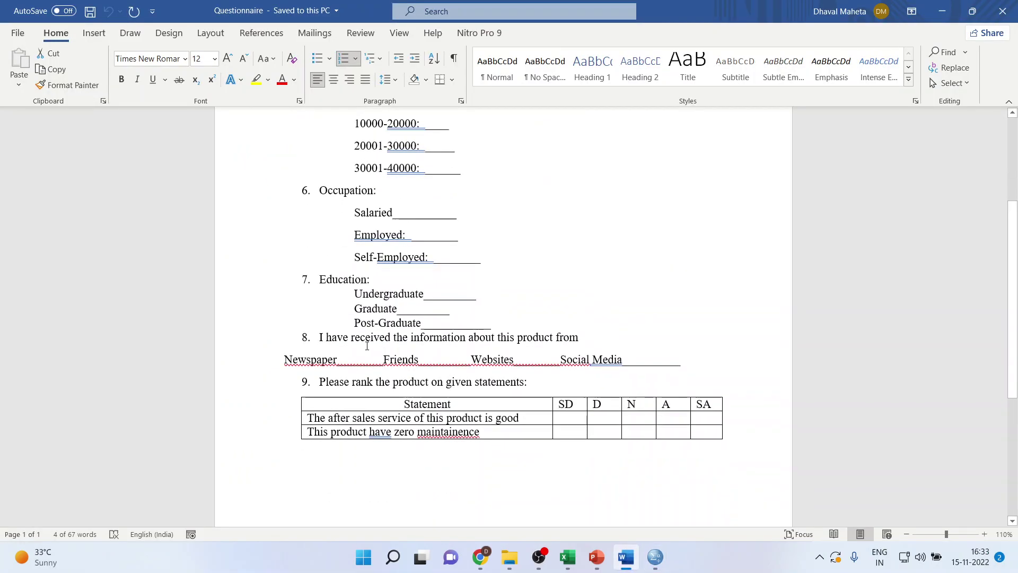
{"action": "left_click", "coordinate": [323, 359]}
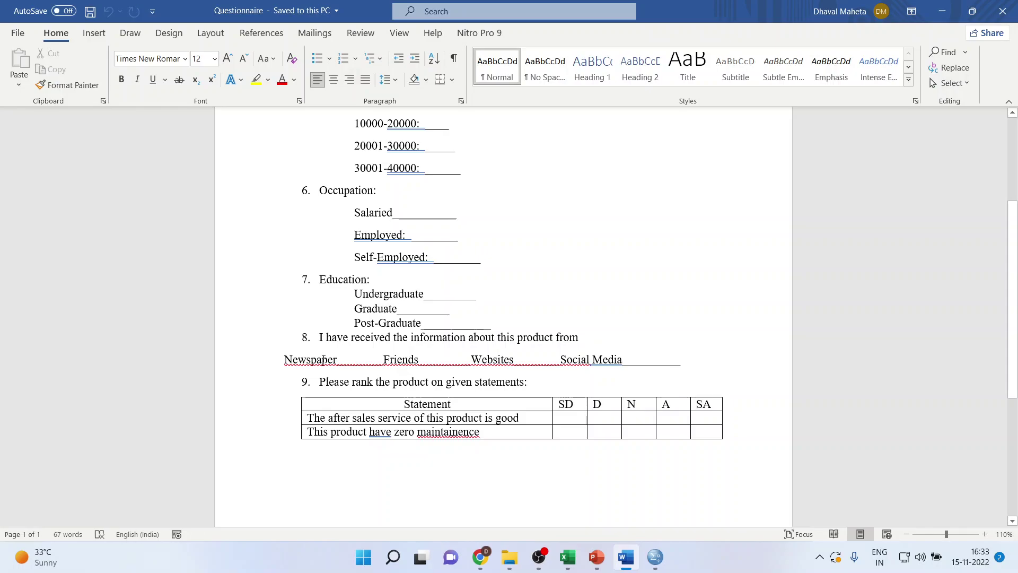
{"action": "key", "text": "ctrl+equal"}
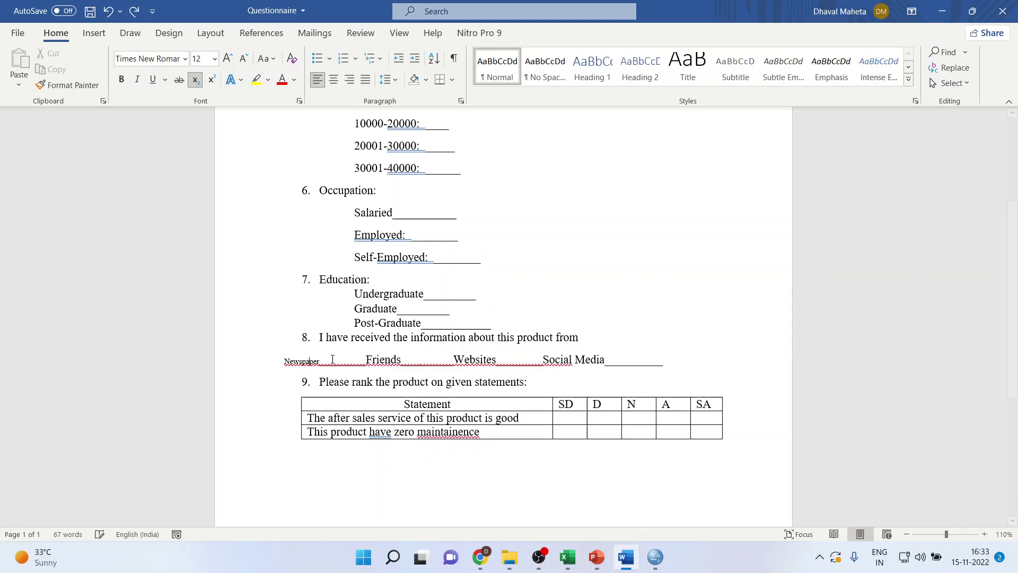
{"action": "left_click", "coordinate": [344, 360]}
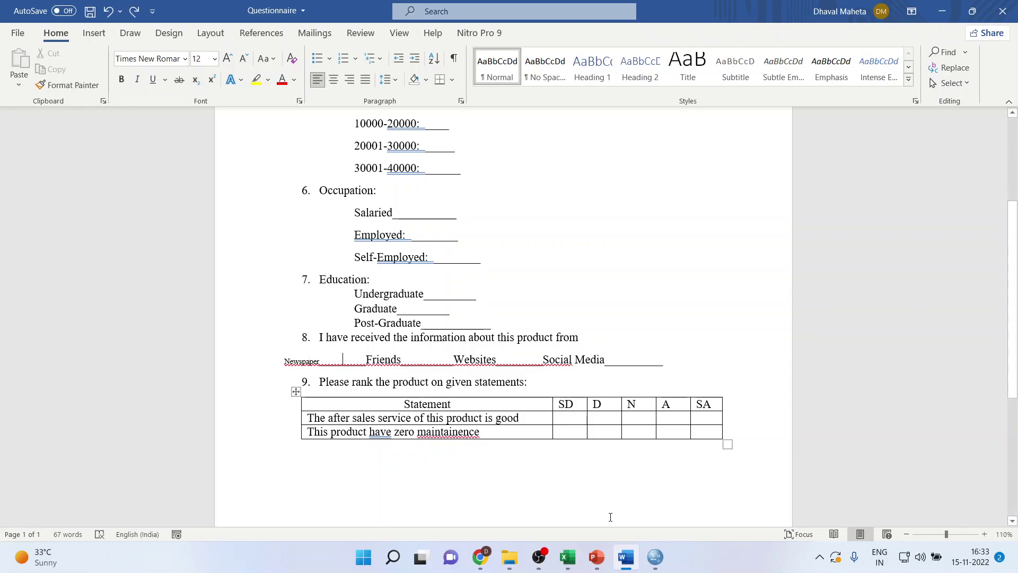
Return to SPSS and select Newspaper's Values cell
{"action": "mouse_move", "coordinate": [654, 552]}
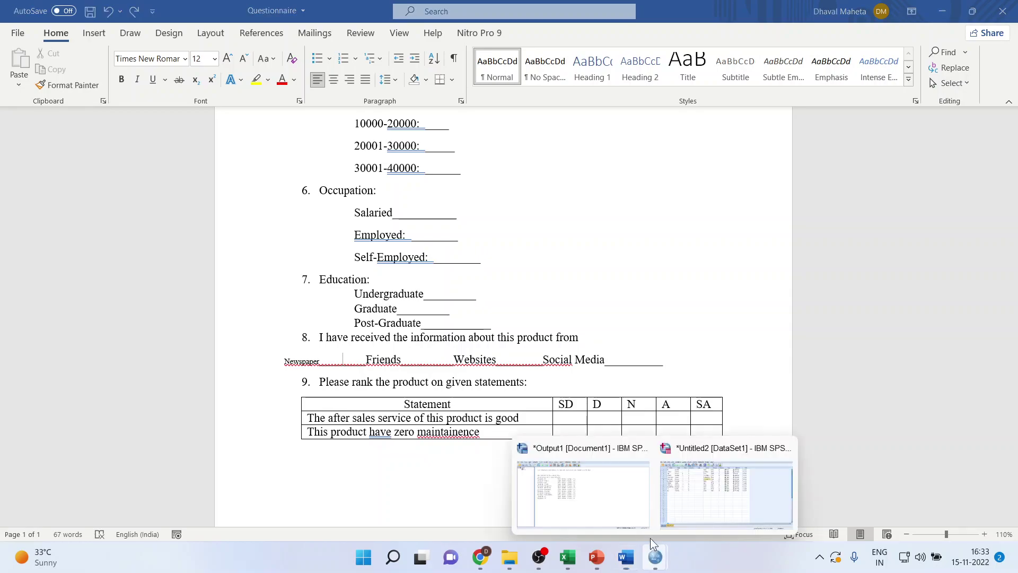
{"action": "left_click", "coordinate": [733, 504]}
{"action": "left_click", "coordinate": [355, 175]}
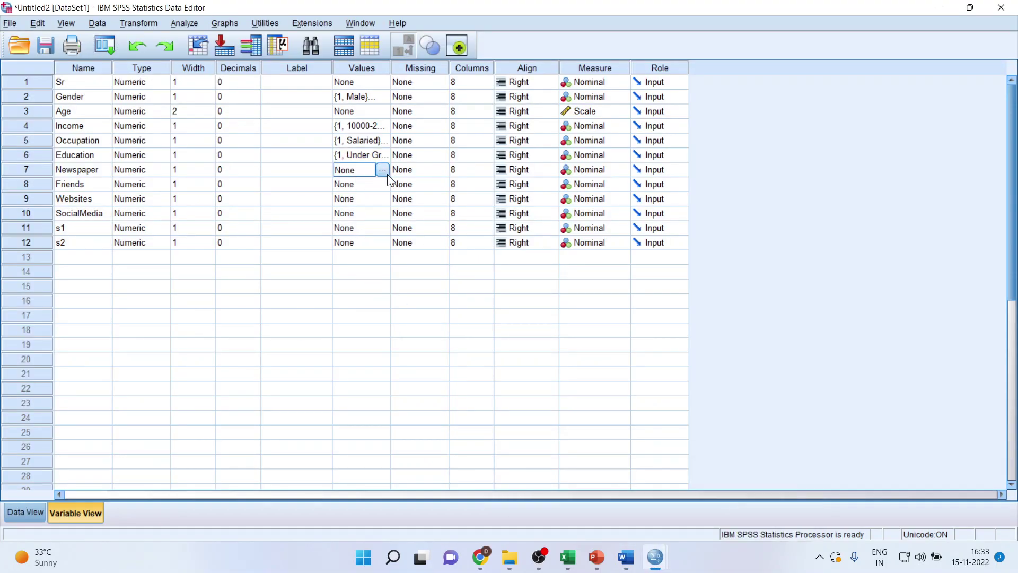
Give Newspaper the value labels 1 = 'Yes' and 0 = 'No'
{"action": "left_click", "coordinate": [386, 171]}
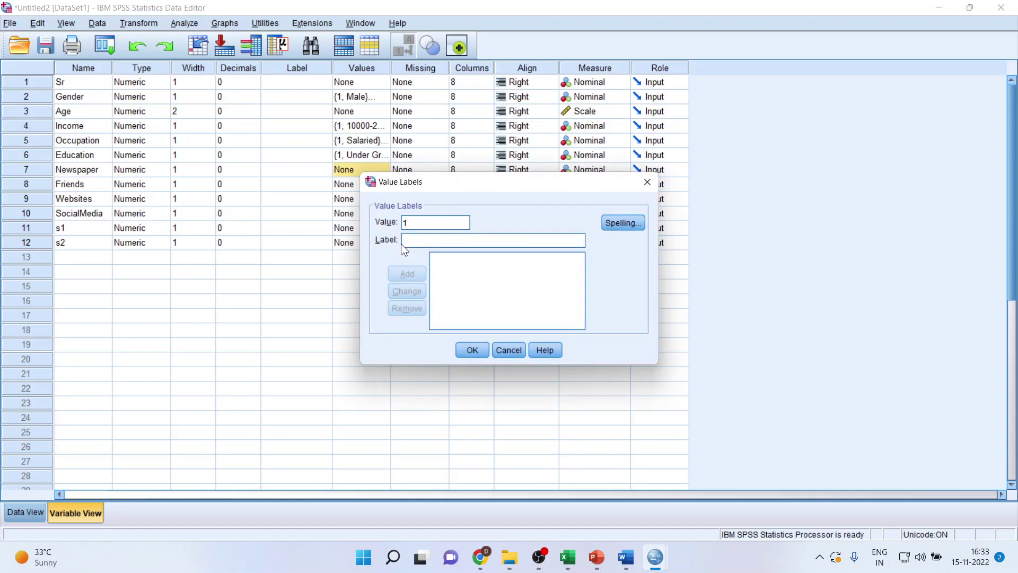
{"action": "type", "text": "Yes"}
{"action": "left_click", "coordinate": [407, 274]}
{"action": "type", "text": "0"}
{"action": "left_click", "coordinate": [411, 242]}
{"action": "type", "text": "No"}
{"action": "left_click", "coordinate": [411, 270]}
{"action": "left_click", "coordinate": [473, 352]}
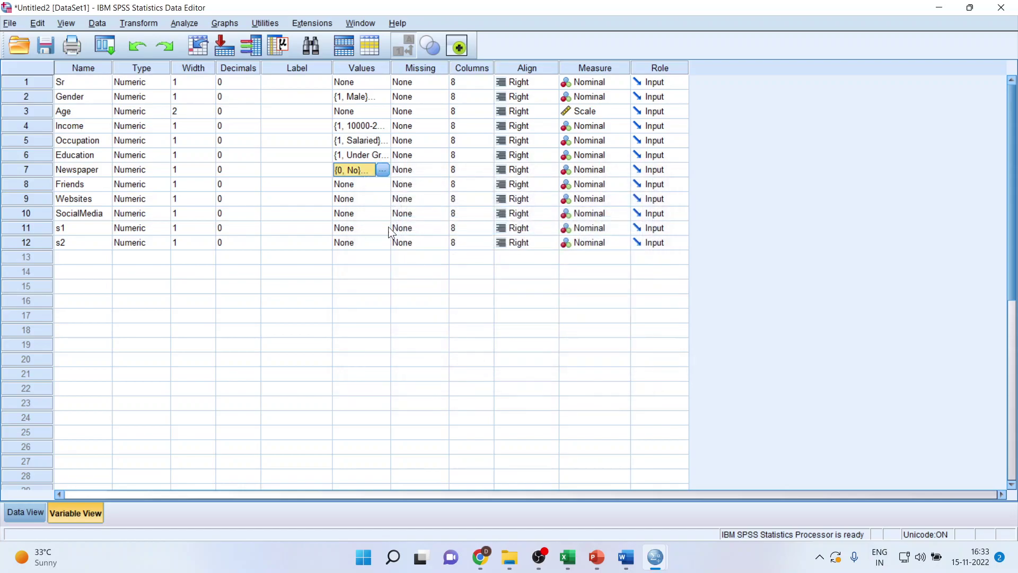
Copy Newspaper's Yes/No labels and paste them into Friends, Websites and SocialMedia
{"action": "right_click", "coordinate": [349, 169]}
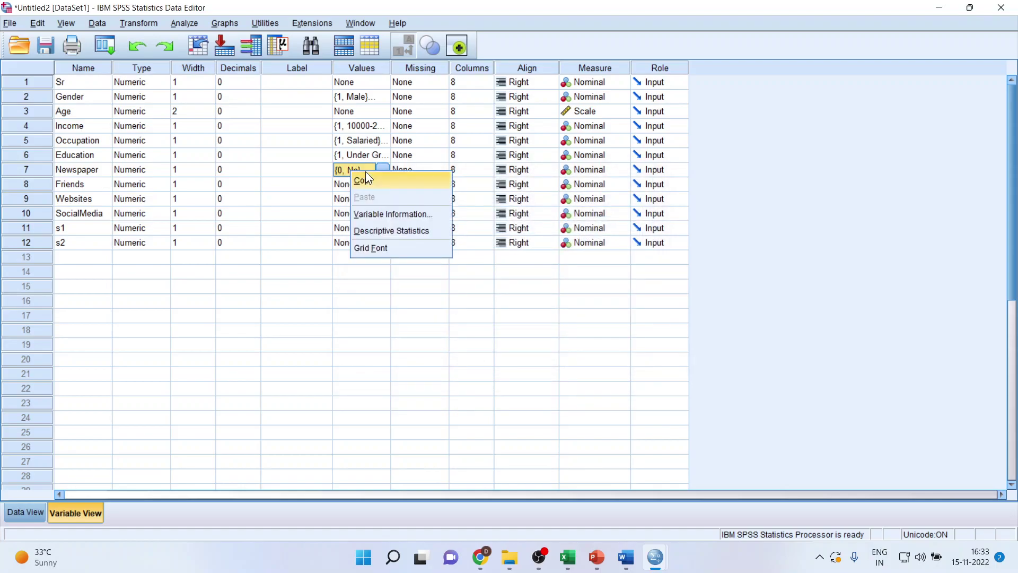
{"action": "left_click", "coordinate": [355, 184]}
{"action": "left_click", "coordinate": [353, 186]}
{"action": "key", "text": "ctrl+v"}
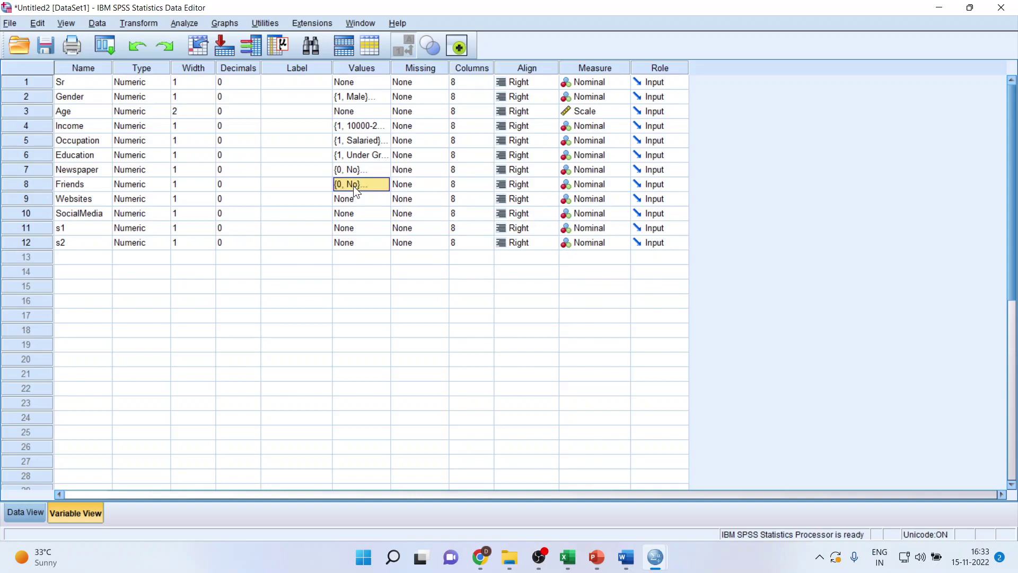
{"action": "left_click", "coordinate": [356, 199]}
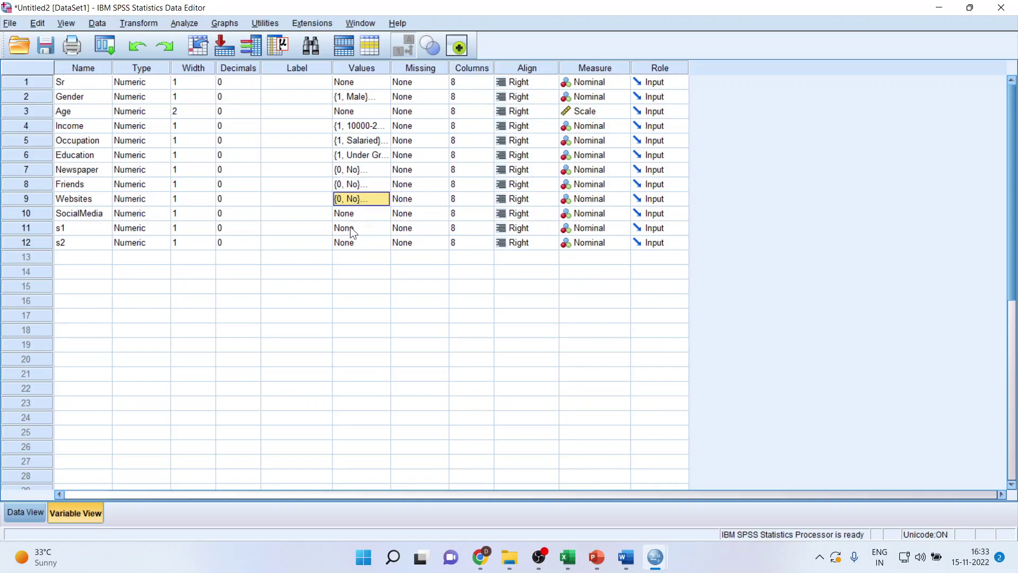
{"action": "left_click", "coordinate": [350, 217]}
{"action": "key", "text": "ctrl+v"}
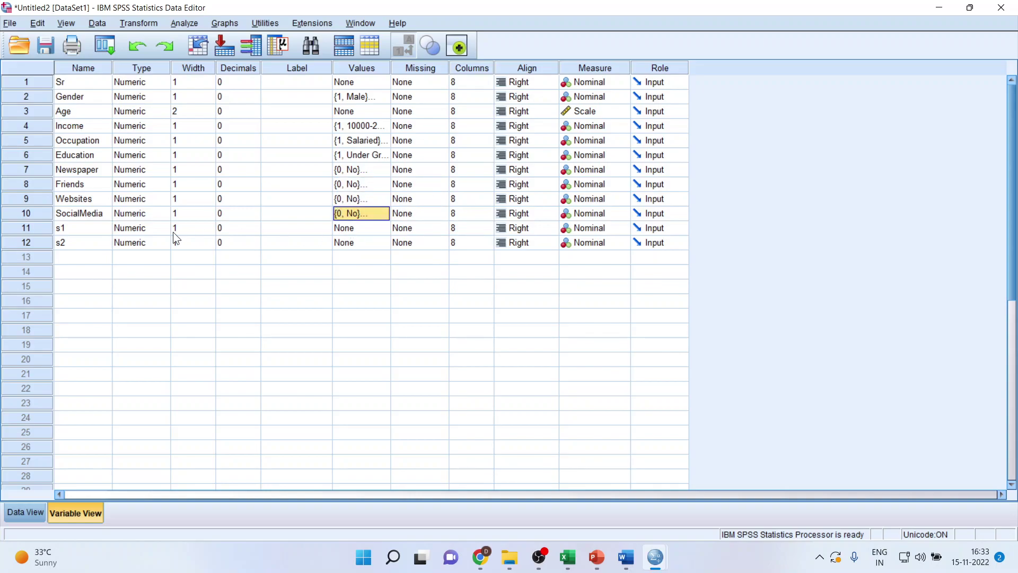
{"action": "left_click", "coordinate": [84, 233]}
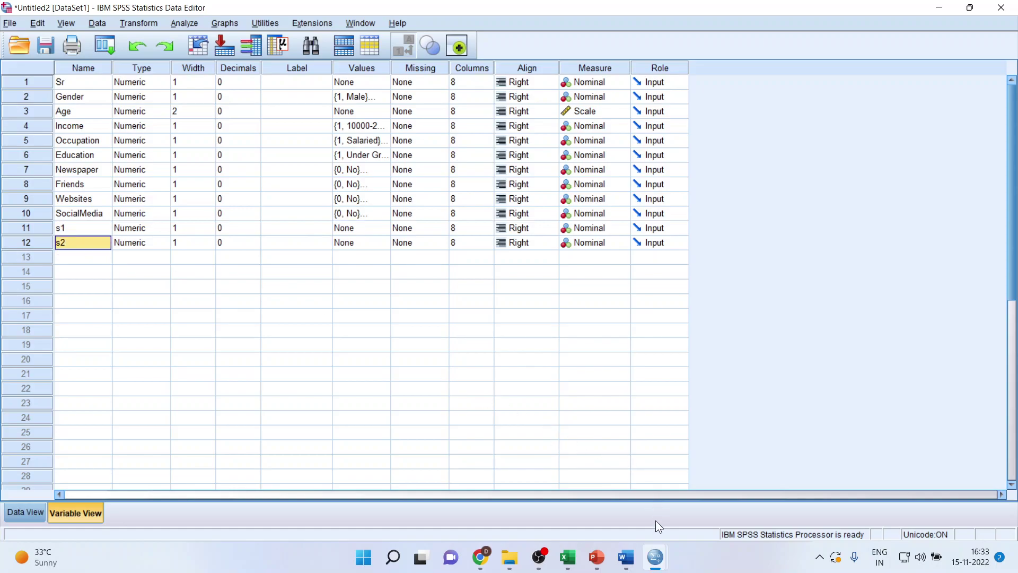
Copy the first rating statement from the Word table into s1's Label cell
{"action": "left_click", "coordinate": [636, 565]}
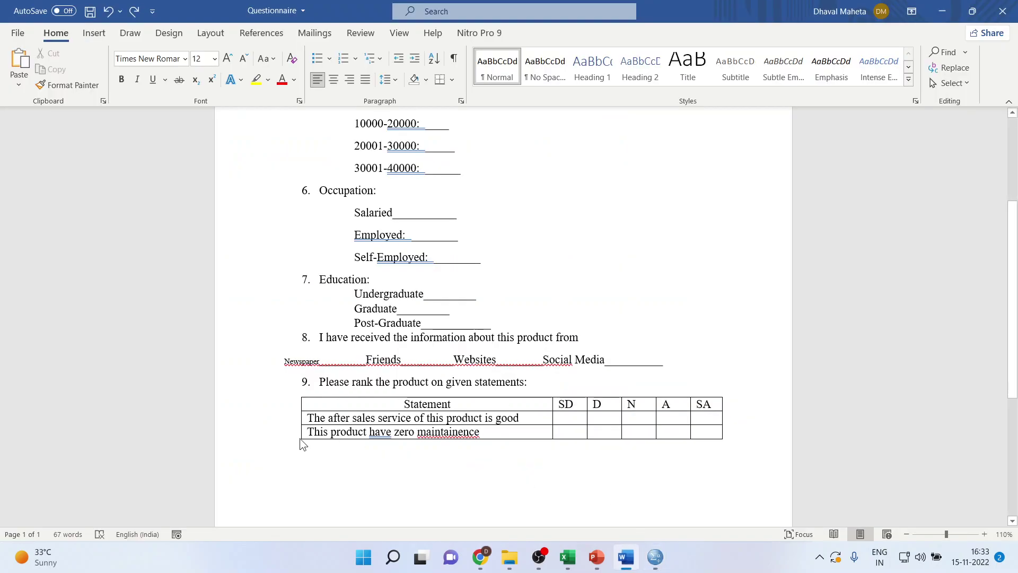
{"action": "left_click_drag", "start_coordinate": [309, 419], "coordinate": [513, 418]}
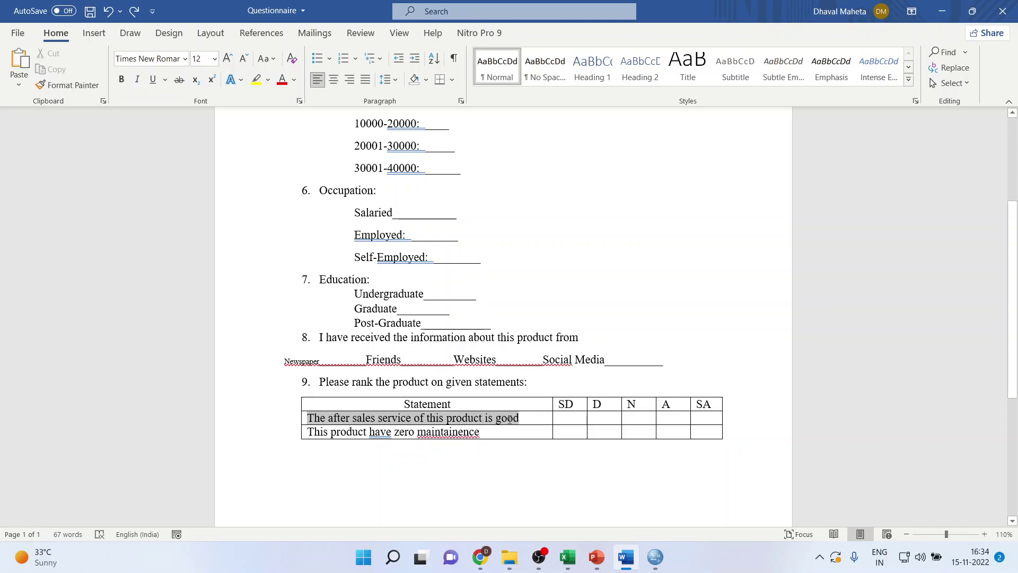
{"action": "right_click", "coordinate": [513, 419]}
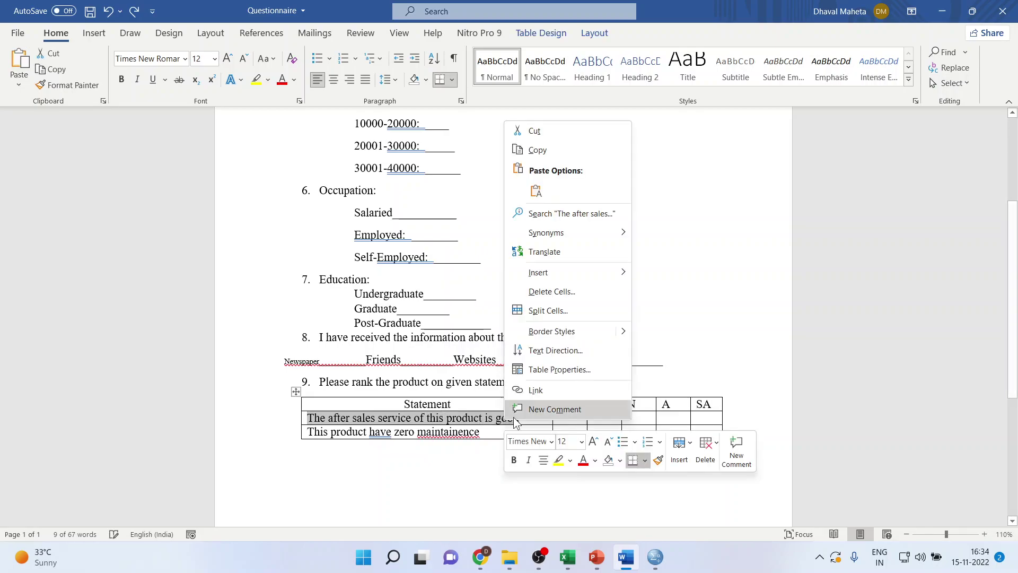
{"action": "left_click", "coordinate": [546, 152]}
{"action": "mouse_move", "coordinate": [656, 557]}
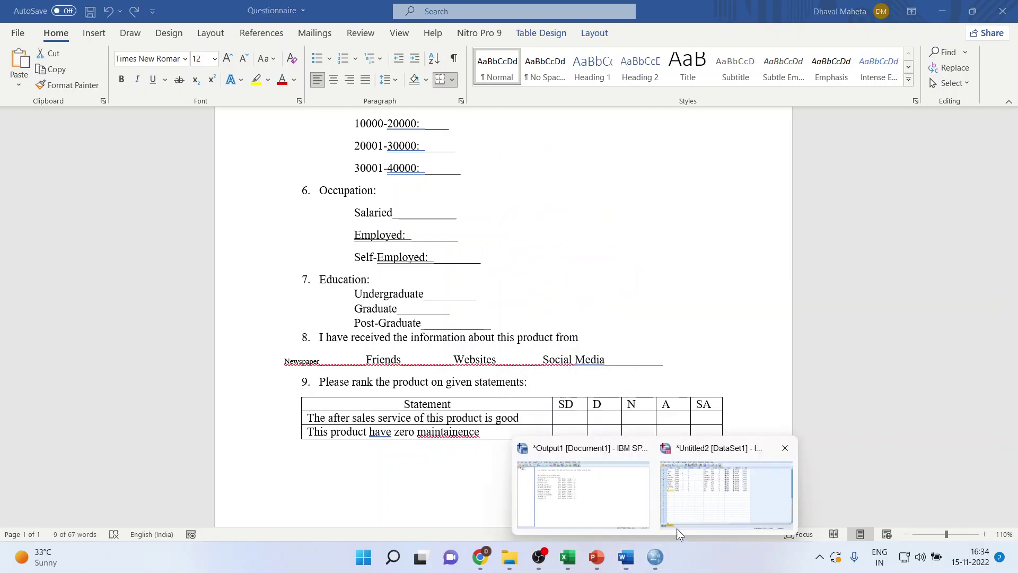
{"action": "left_click", "coordinate": [677, 528]}
{"action": "left_click", "coordinate": [276, 233]}
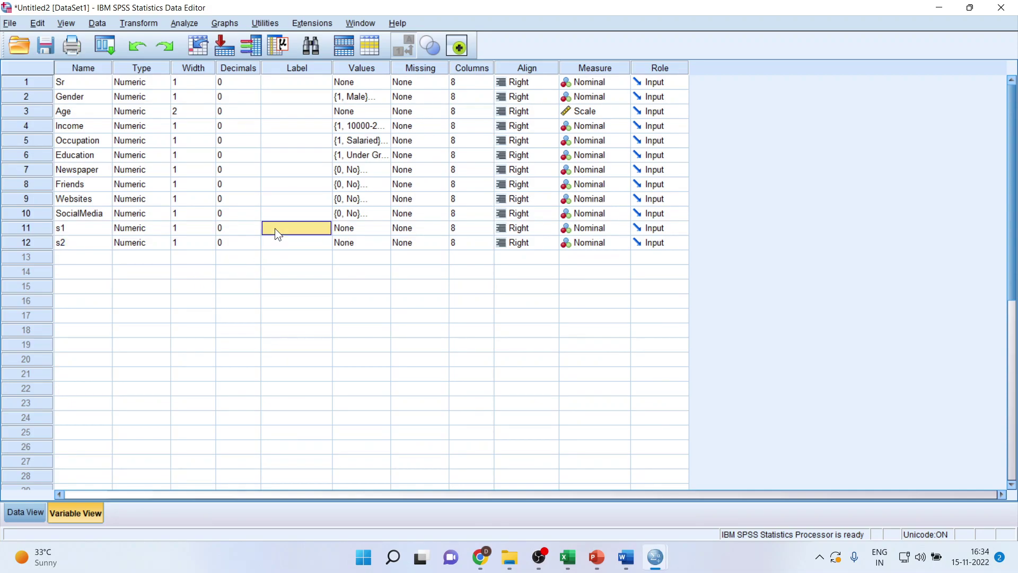
{"action": "key", "text": "ctrl+v"}
Copy the second rating statement from the Word table into s2's Label cell
{"action": "left_click", "coordinate": [626, 557]}
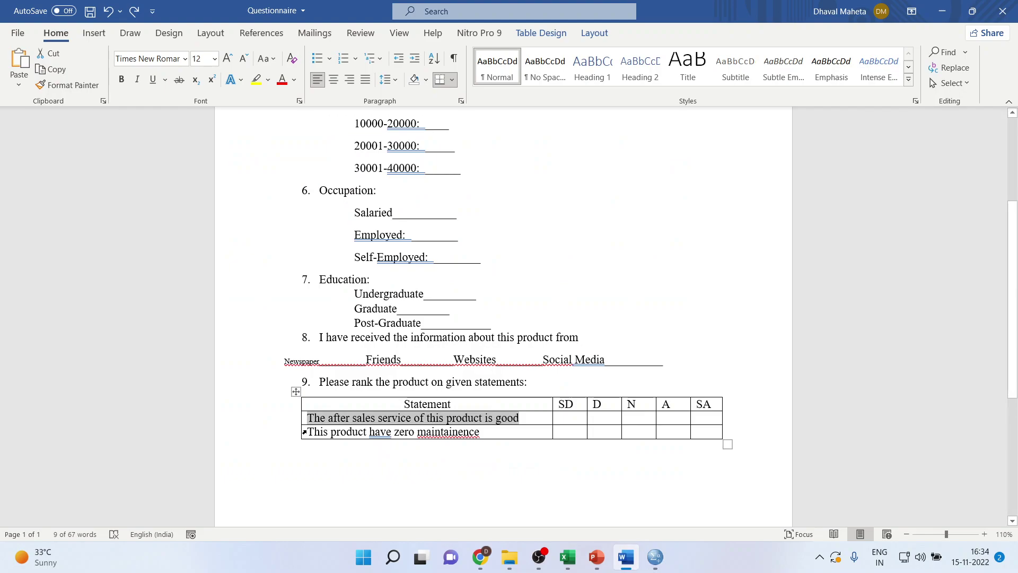
{"action": "left_click_drag", "start_coordinate": [310, 431], "coordinate": [479, 432]}
{"action": "right_click", "coordinate": [449, 437]}
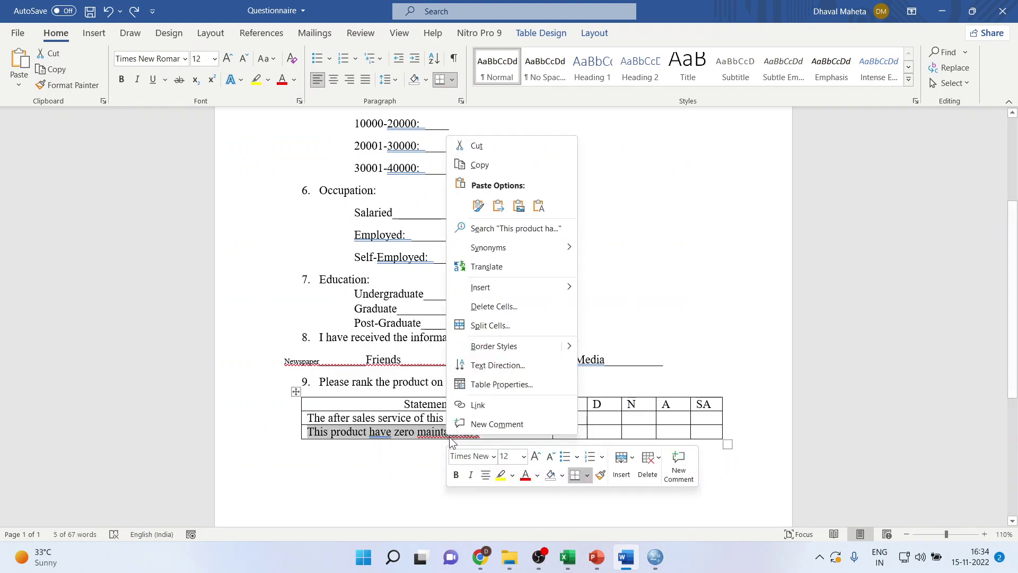
{"action": "left_click", "coordinate": [497, 173]}
{"action": "mouse_move", "coordinate": [655, 556]}
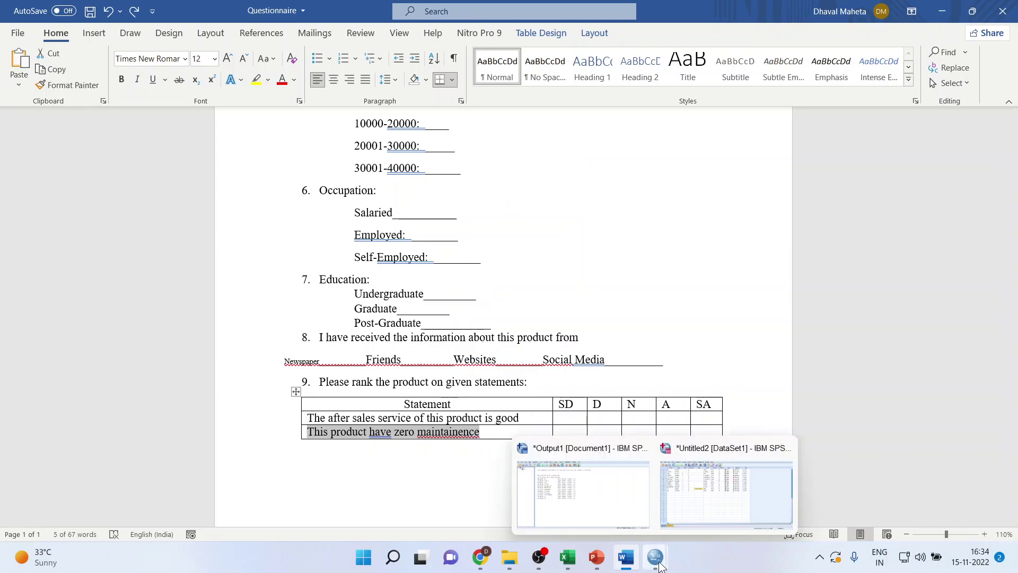
{"action": "left_click", "coordinate": [705, 511]}
{"action": "left_click", "coordinate": [297, 244]}
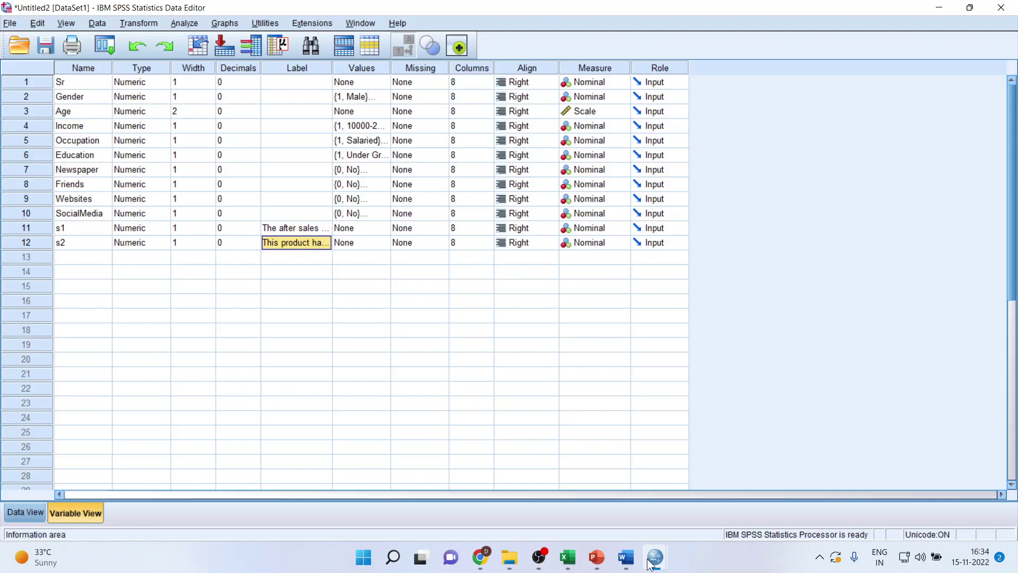
{"action": "left_click", "coordinate": [626, 557]}
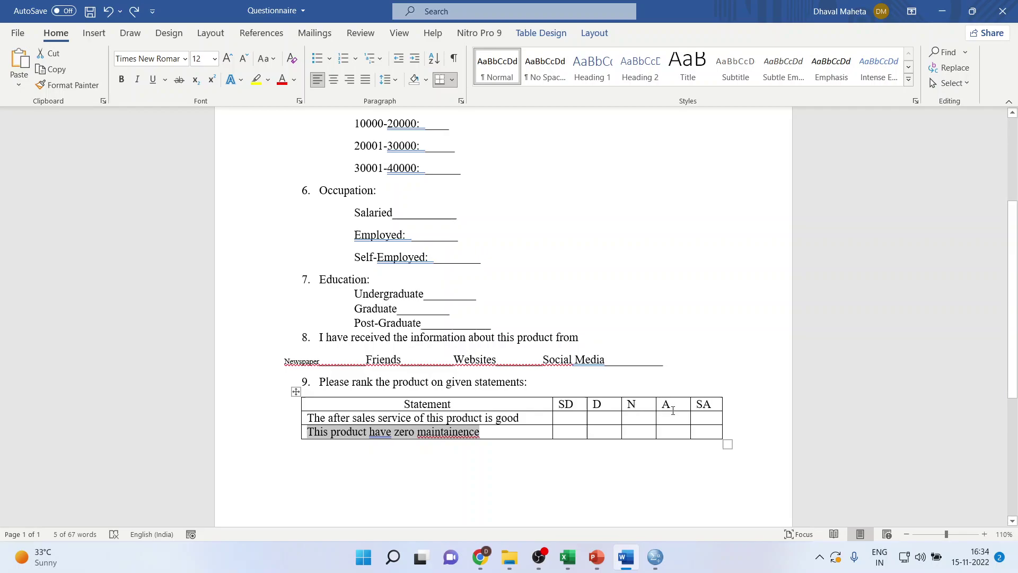
{"action": "mouse_move", "coordinate": [659, 566]}
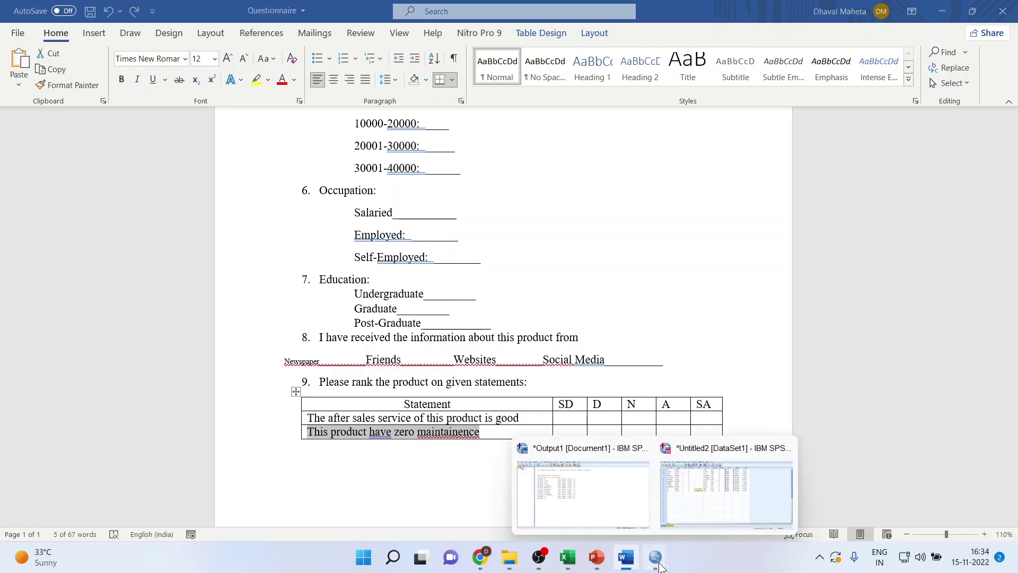
{"action": "left_click", "coordinate": [709, 519]}
Add s1 value labels 1 = Strongly Disagree, 2 = Disagree, 3 = Neutral
{"action": "left_click", "coordinate": [357, 229]}
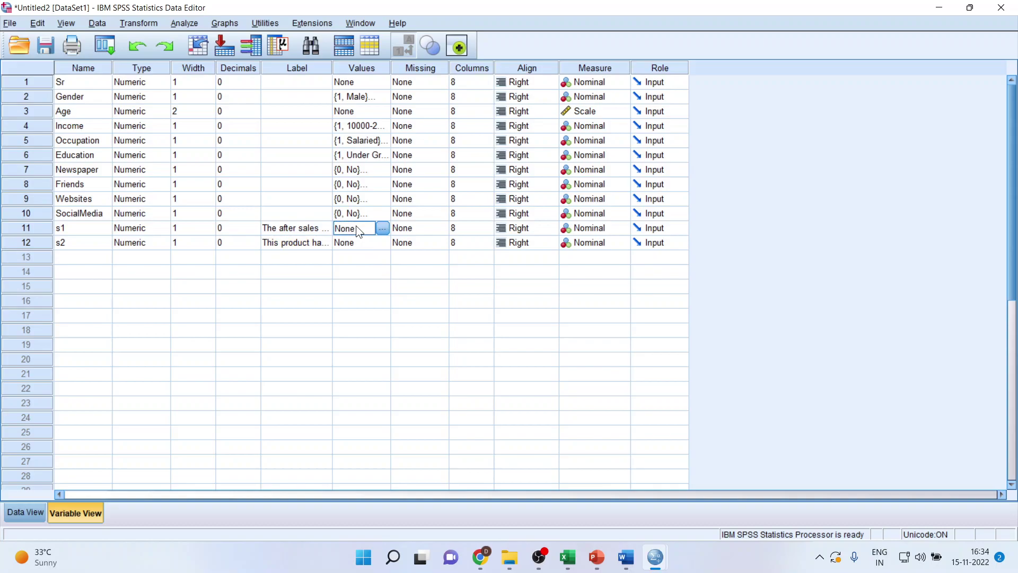
{"action": "left_click", "coordinate": [382, 229]}
{"action": "type", "text": "1"}
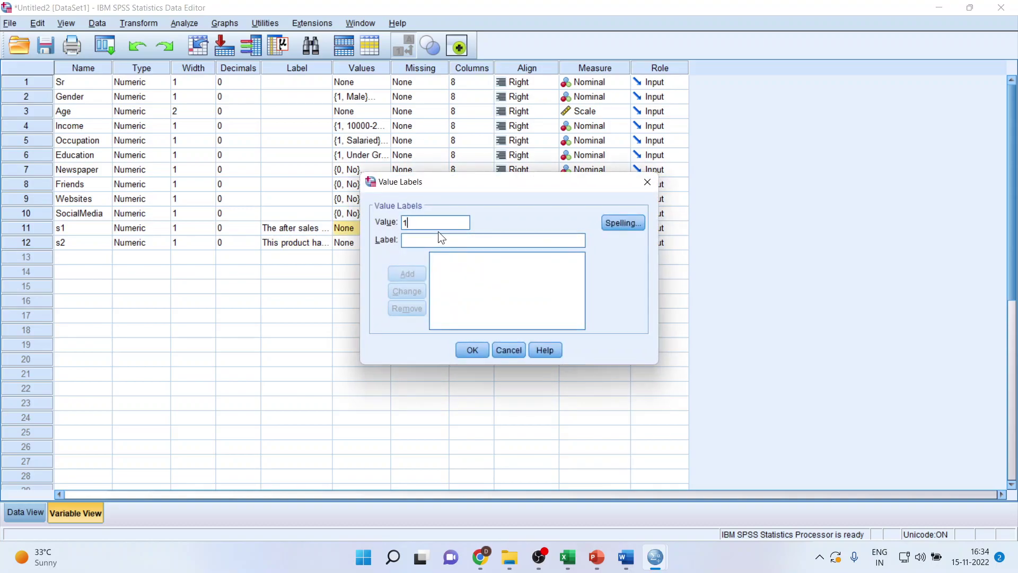
{"action": "left_click", "coordinate": [431, 239]}
{"action": "type", "text": "Str"}
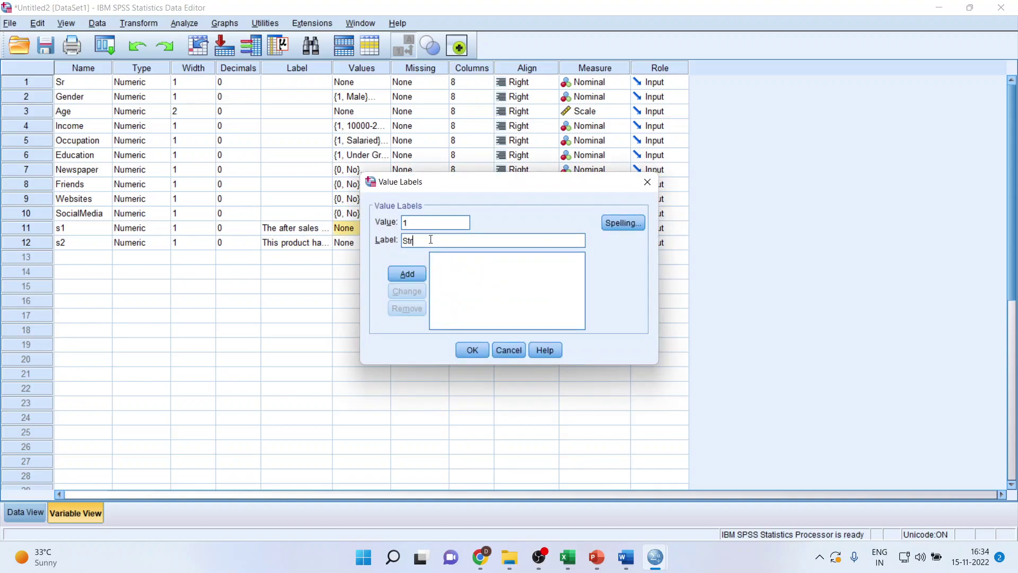
{"action": "type", "text": "ongly Disagree"}
{"action": "left_click", "coordinate": [409, 273]}
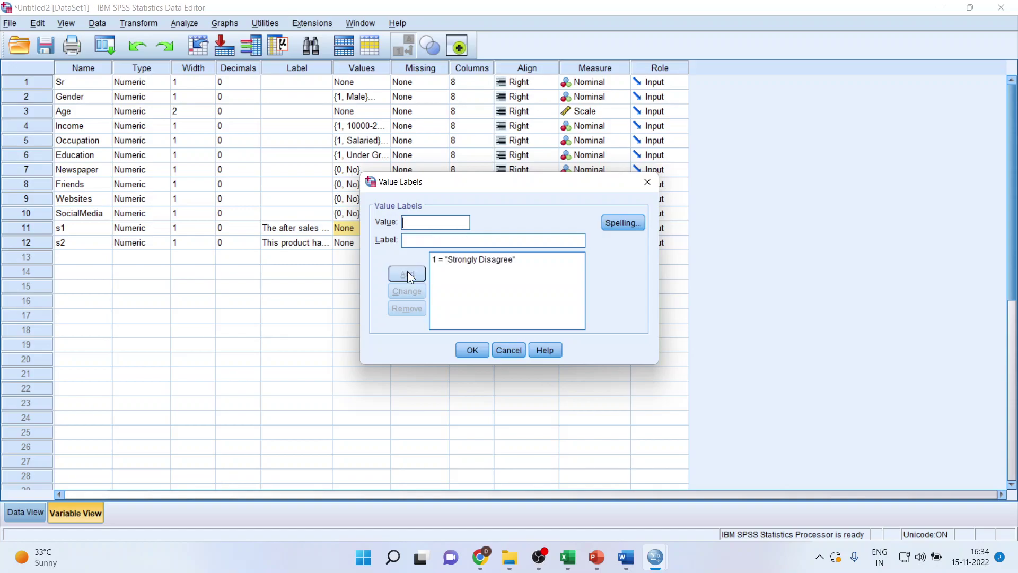
{"action": "type", "text": "2"}
{"action": "left_click", "coordinate": [416, 241]}
{"action": "type", "text": "Disagree"}
{"action": "left_click", "coordinate": [406, 279]}
{"action": "type", "text": "3"}
{"action": "left_click", "coordinate": [416, 240]}
{"action": "type", "text": "Neutral"}
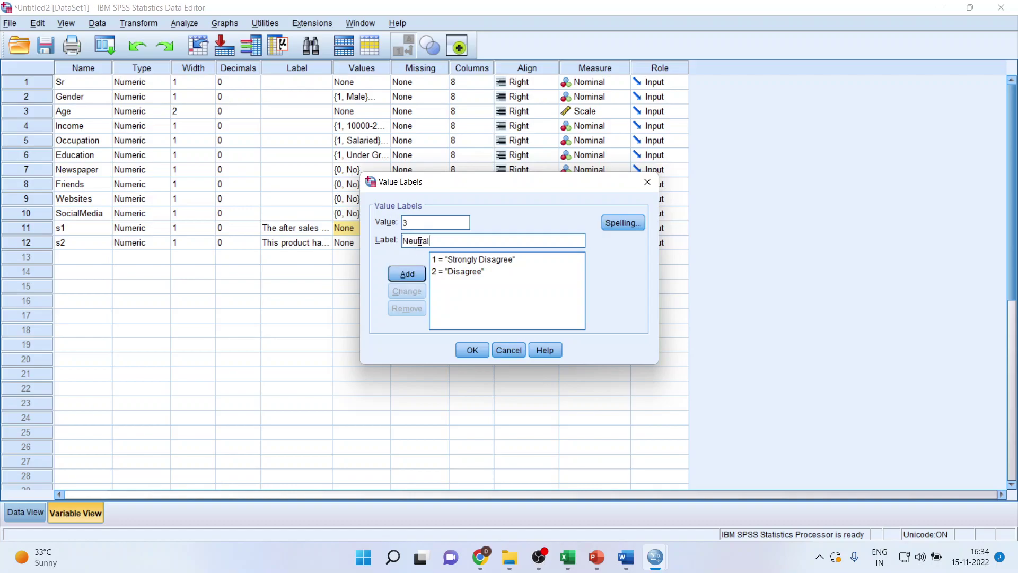
{"action": "left_click", "coordinate": [415, 273]}
Add 4 = Agree and 5 = Strongly Agree, then confirm s1's value labels
{"action": "type", "text": "4"}
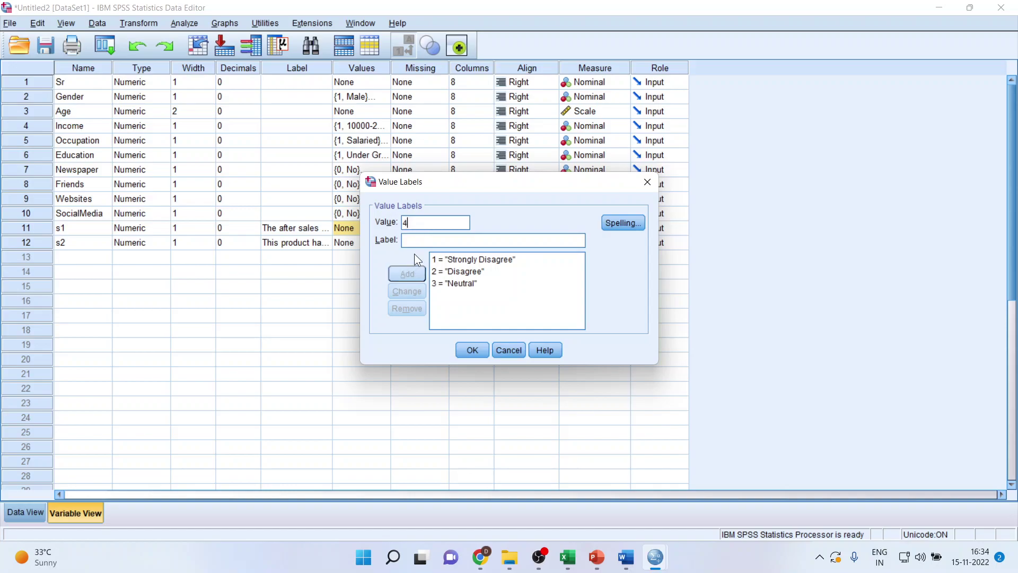
{"action": "type", "text": "Agree"}
{"action": "left_click", "coordinate": [417, 275]}
{"action": "type", "text": "5"}
{"action": "type", "text": "Strongly "}
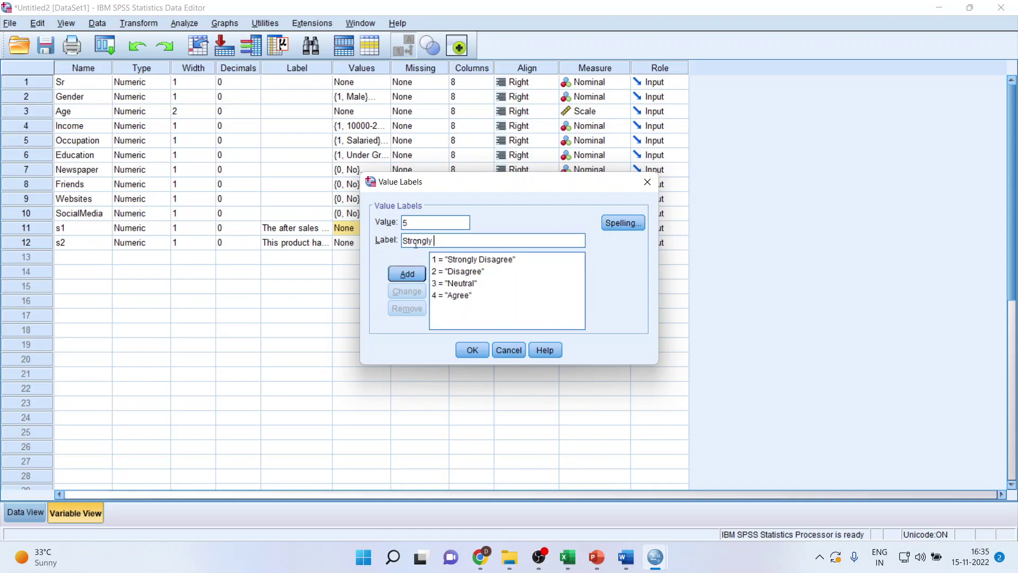
{"action": "type", "text": "Disagree"}
{"action": "key", "text": "BackSpace"}
{"action": "key", "text": "BackSpace"}
{"action": "key", "text": "BackSpace"}
{"action": "key", "text": "BackSpace"}
{"action": "key", "text": "BackSpace"}
{"action": "key", "text": "BackSpace"}
{"action": "key", "text": "BackSpace"}
{"action": "key", "text": "BackSpace"}
{"action": "type", "text": "Agree"}
{"action": "left_click", "coordinate": [411, 277]}
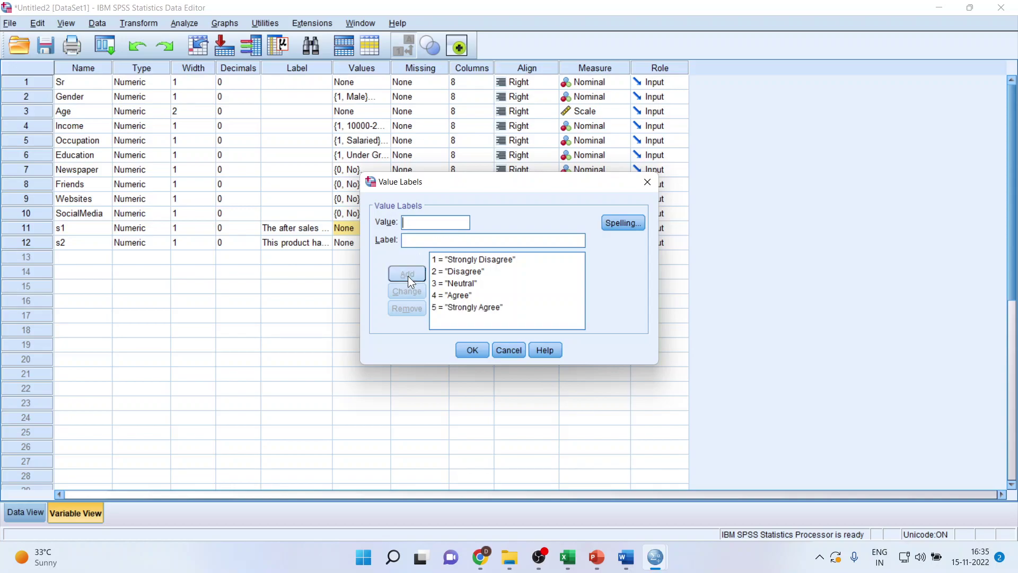
{"action": "left_click", "coordinate": [463, 348]}
Copy s1's value labels for s2 and switch to Data View
{"action": "right_click", "coordinate": [362, 228]}
{"action": "left_click", "coordinate": [372, 239]}
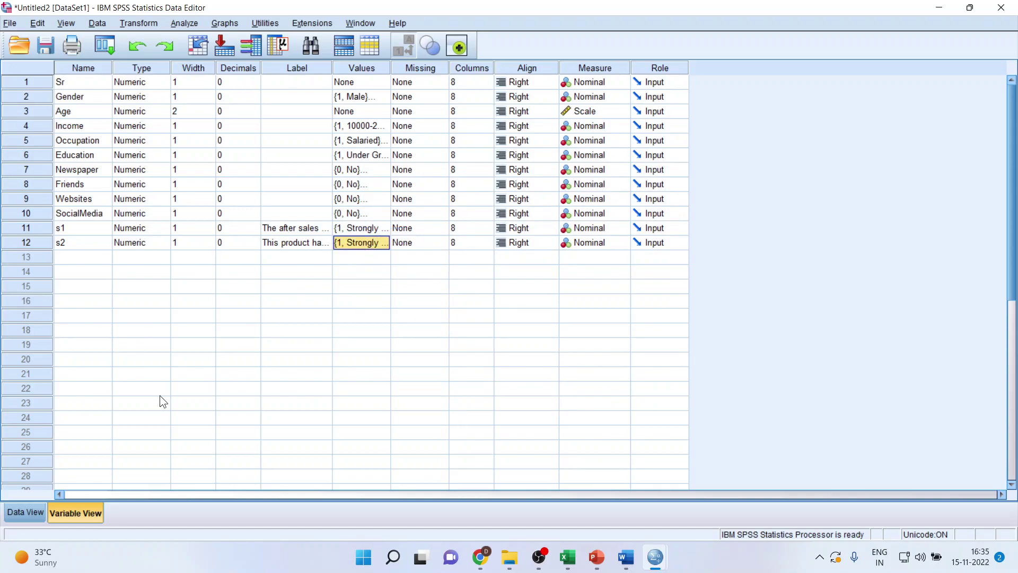
{"action": "left_click", "coordinate": [30, 510]}
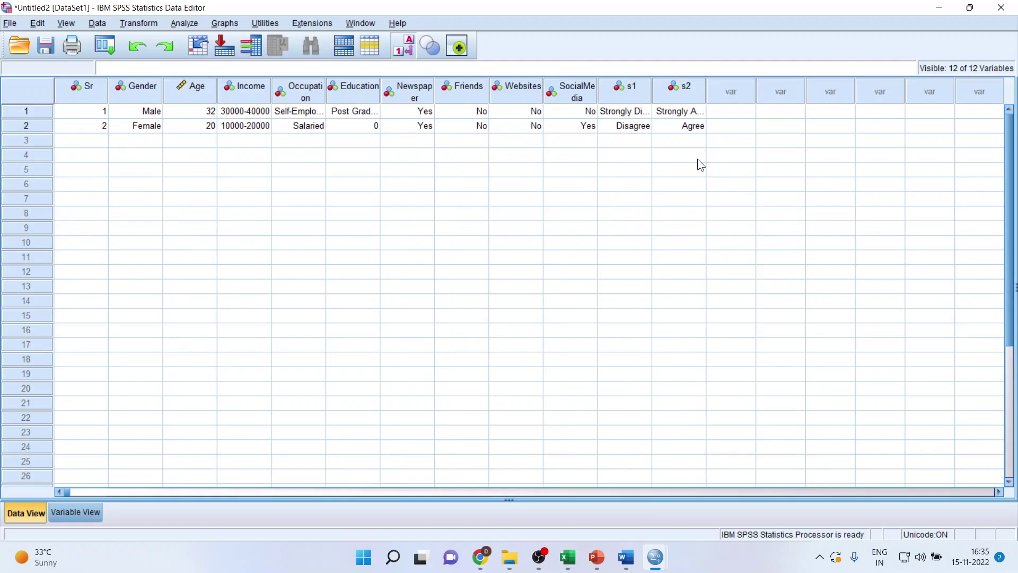
{"action": "left_click", "coordinate": [406, 53]}
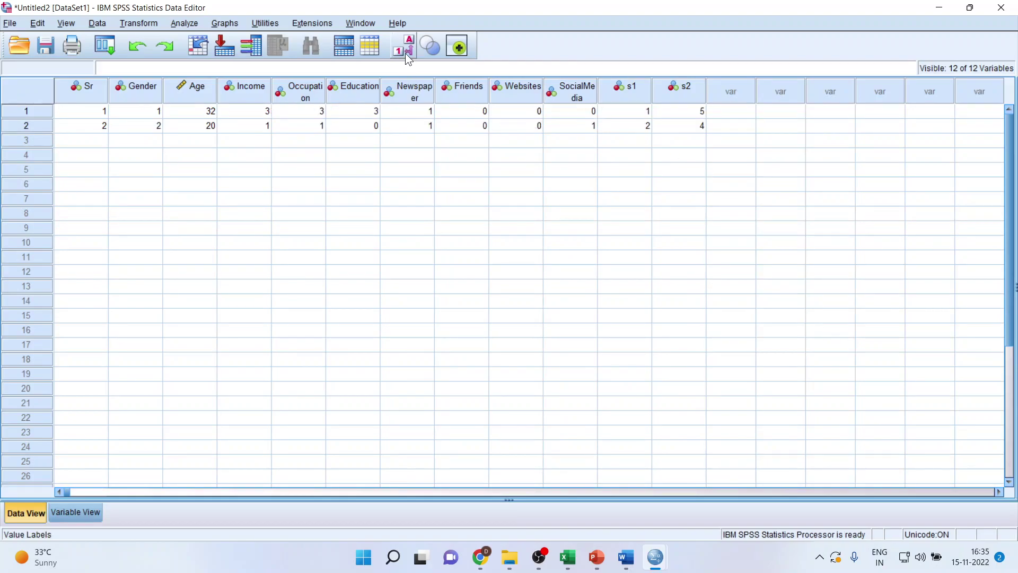
{"action": "left_click", "coordinate": [405, 53]}
{"action": "left_click", "coordinate": [406, 56]}
{"action": "left_click", "coordinate": [406, 56]}
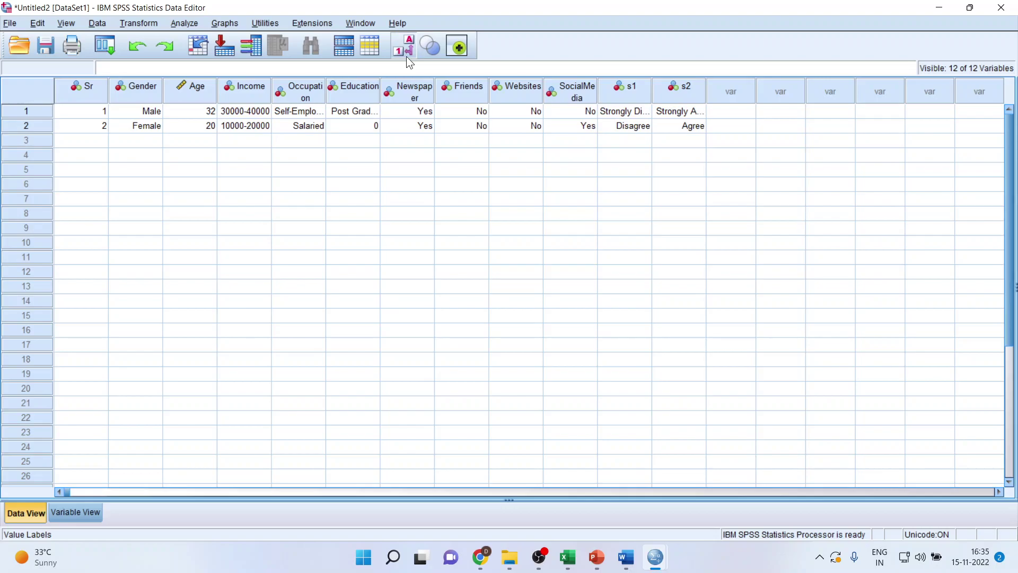
Show the Thank You slide, slide 2 of 2, in PowerPoint
{"action": "left_click", "coordinate": [597, 556]}
{"action": "left_click", "coordinate": [121, 260]}
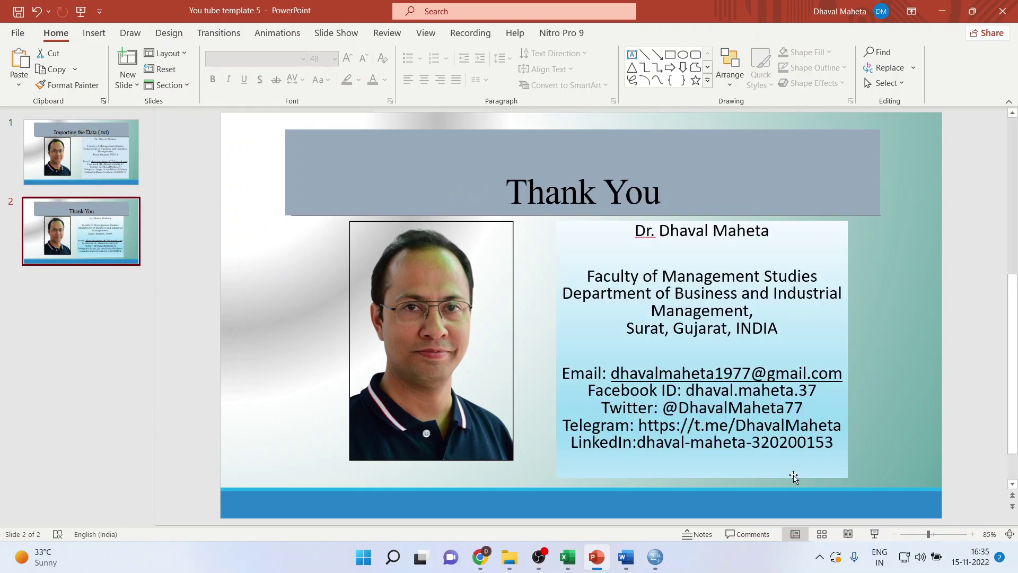